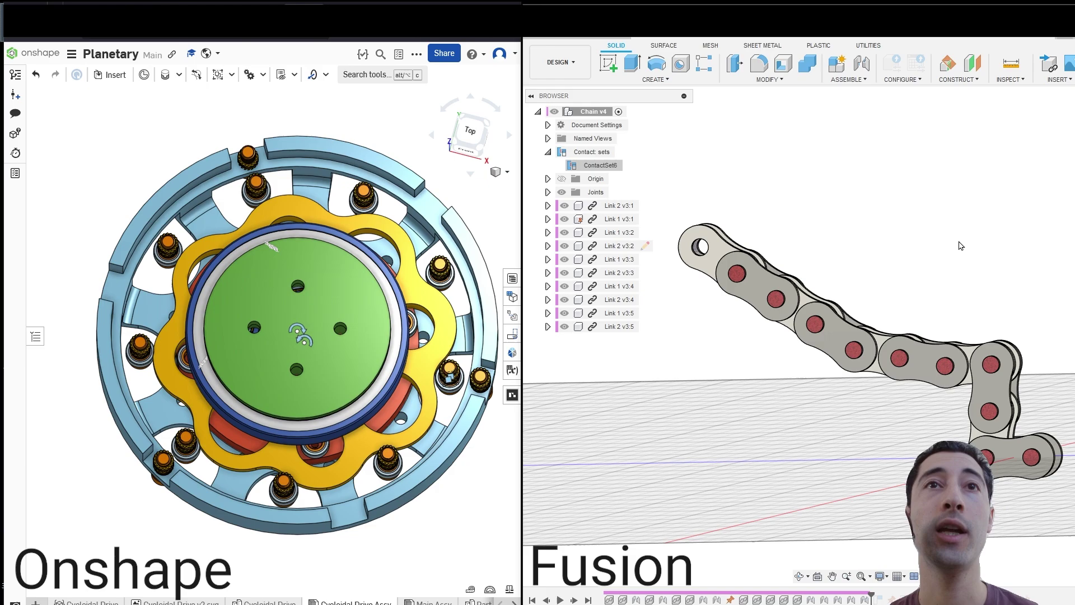
- Toggle the chain's ContactSet6 off and back on so contacts stay active
{"action": "middle_click_drag", "start_coordinate": [827, 278], "coordinate": [655, 85], "text": "shift"}
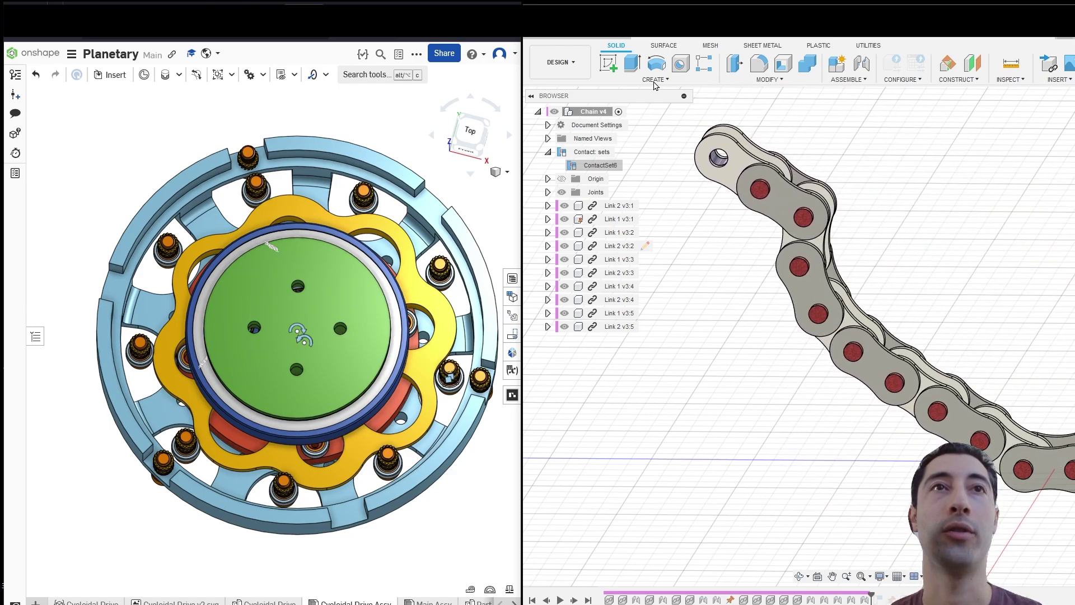
{"action": "left_click", "coordinate": [630, 167]}
{"action": "left_click", "coordinate": [629, 166]}
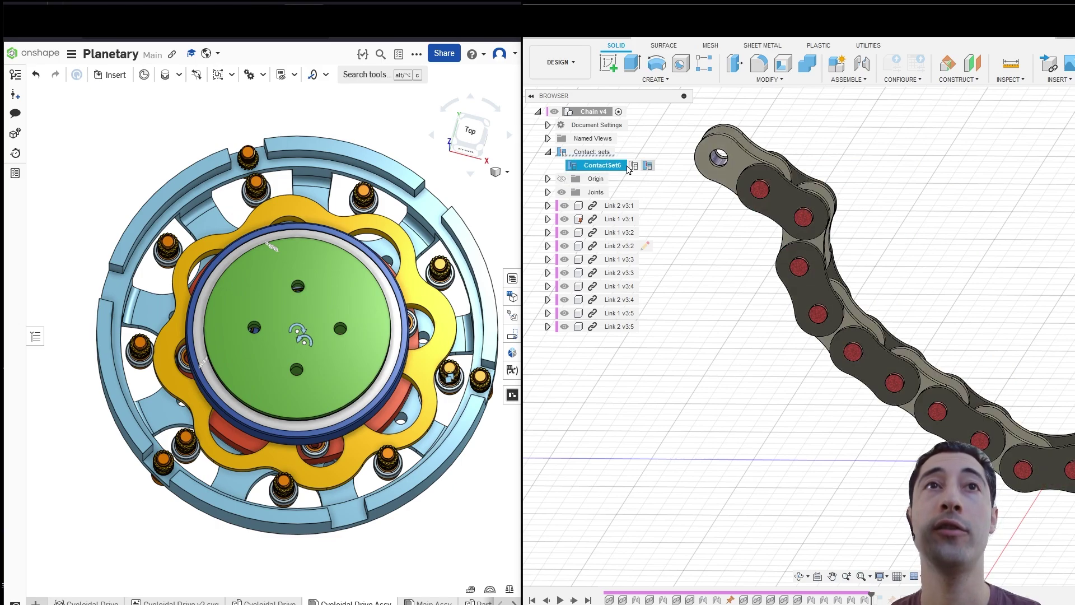
{"action": "left_click", "coordinate": [969, 238]}
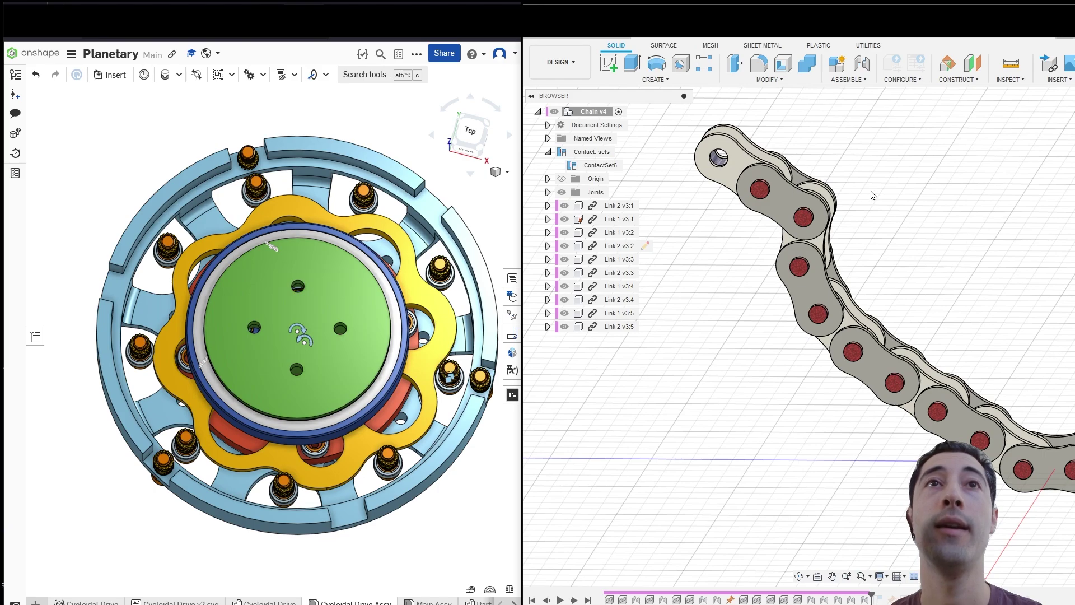
- Drag the chain's free end into a hook and fold it into a loop
{"action": "middle_click_drag", "start_coordinate": [871, 195], "coordinate": [773, 244], "text": "shift"}
{"action": "mouse_move", "coordinate": [774, 243]}
{"action": "left_mouse_down"}
{"action": "mouse_move", "coordinate": [770, 280]}
{"action": "mouse_move", "coordinate": [745, 325]}
{"action": "mouse_move", "coordinate": [768, 379]}
{"action": "mouse_move", "coordinate": [779, 246]}
{"action": "left_mouse_up"}
{"action": "middle_click_drag", "start_coordinate": [778, 247], "coordinate": [843, 283], "text": "shift"}
{"action": "left_click_drag", "start_coordinate": [843, 283], "coordinate": [980, 369]}
- Pull the free-end links down, then swing the chain left to test link contacts
{"action": "middle_click_drag", "start_coordinate": [980, 369], "coordinate": [918, 248], "text": "shift"}
{"action": "left_click_drag", "start_coordinate": [918, 248], "coordinate": [1074, 534]}
{"action": "mouse_move", "coordinate": [1008, 448]}
{"action": "middle_mouse_down", "text": "shift"}
{"action": "mouse_move", "coordinate": [945, 412]}
{"action": "mouse_move", "coordinate": [913, 372]}
{"action": "mouse_move", "coordinate": [1004, 429]}
{"action": "middle_mouse_up", "text": "shift"}
{"action": "left_click_drag", "start_coordinate": [1004, 429], "coordinate": [997, 124]}
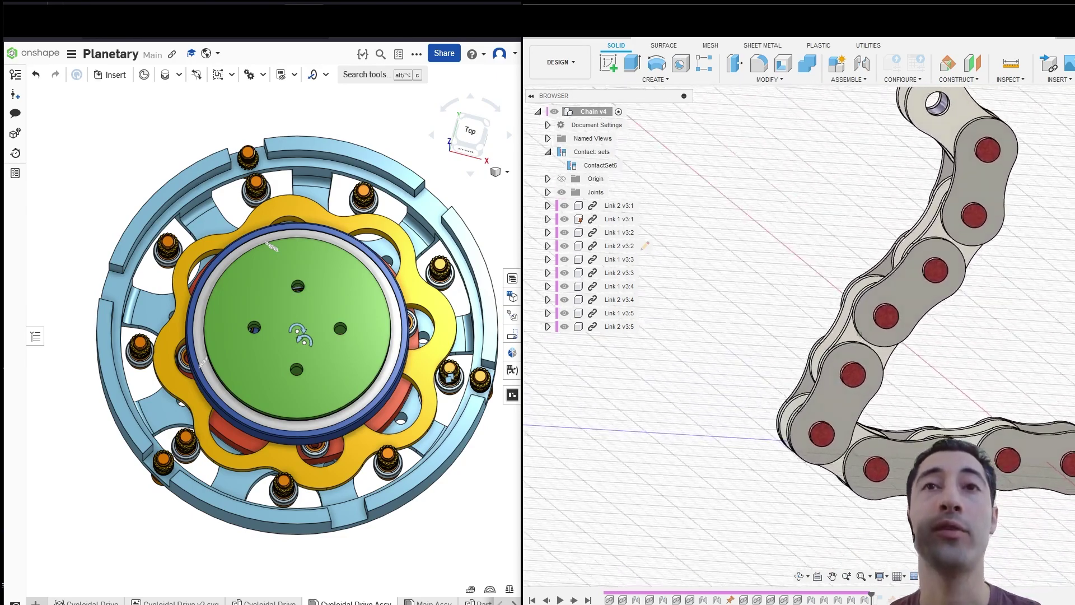
{"action": "middle_click_drag", "start_coordinate": [997, 123], "coordinate": [955, 168], "text": "shift"}
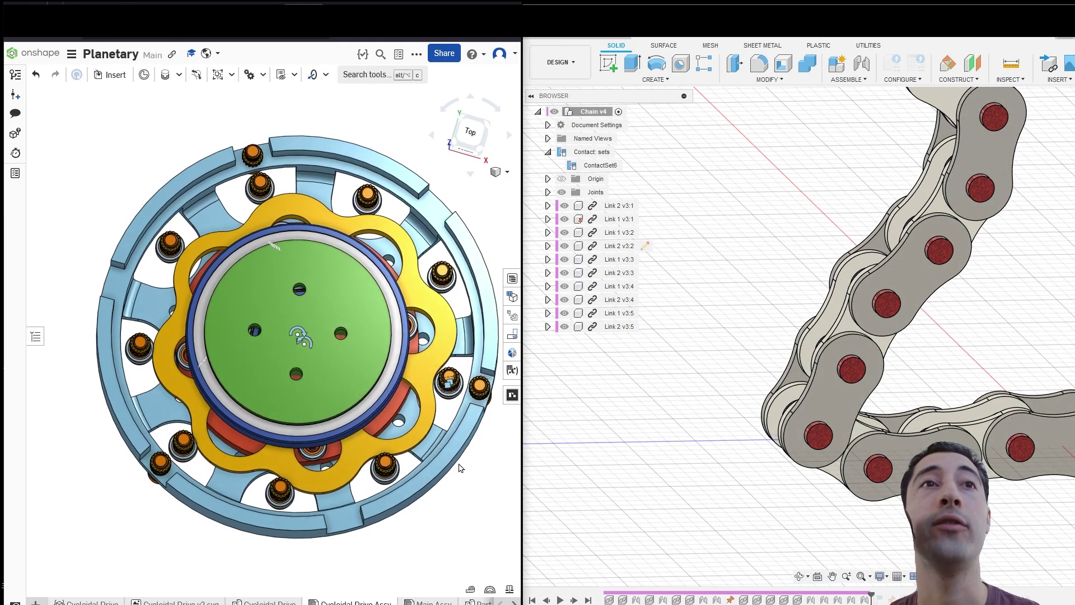
- View the mechanism from the top, tilt and zoom it in 3D, then return to a fitted top view
{"action": "key", "text": "n"}
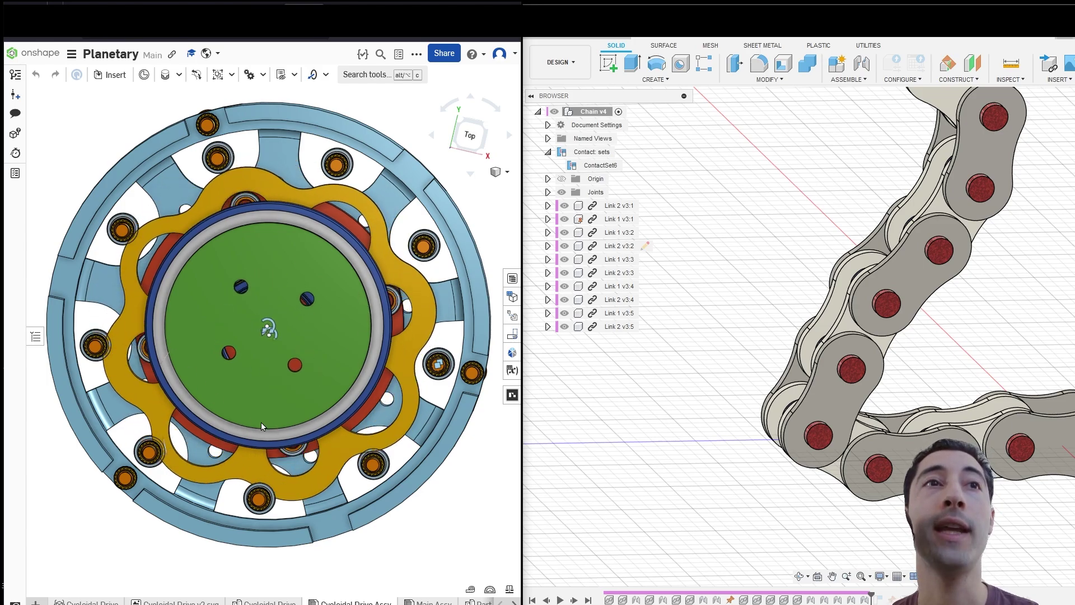
{"action": "right_click_drag", "start_coordinate": [240, 442], "coordinate": [303, 506]}
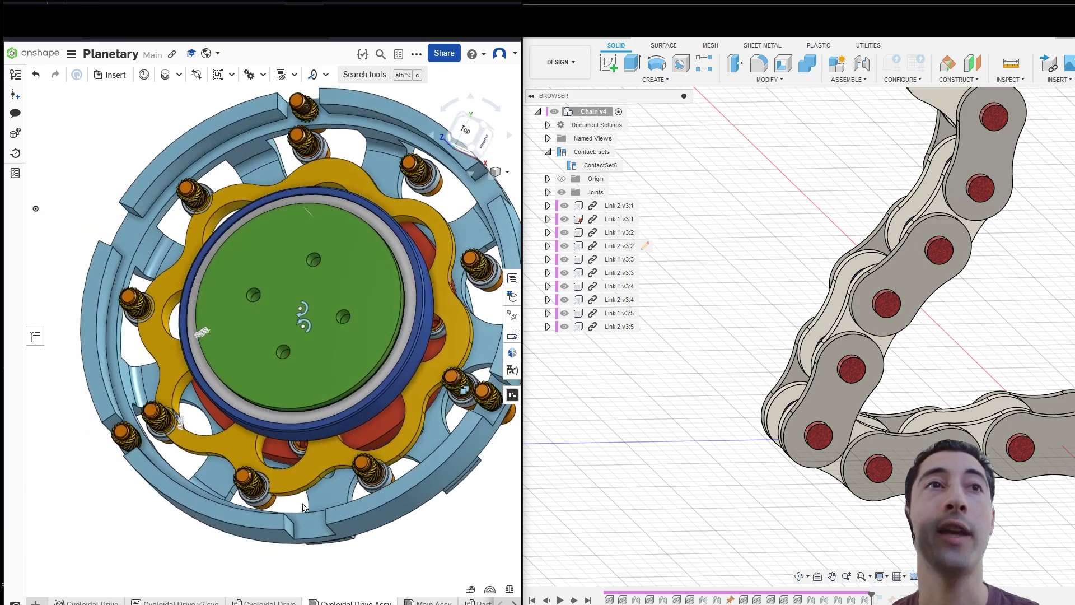
{"action": "scroll", "coordinate": [303, 507], "scroll_direction": "up", "scroll_amount": 5}
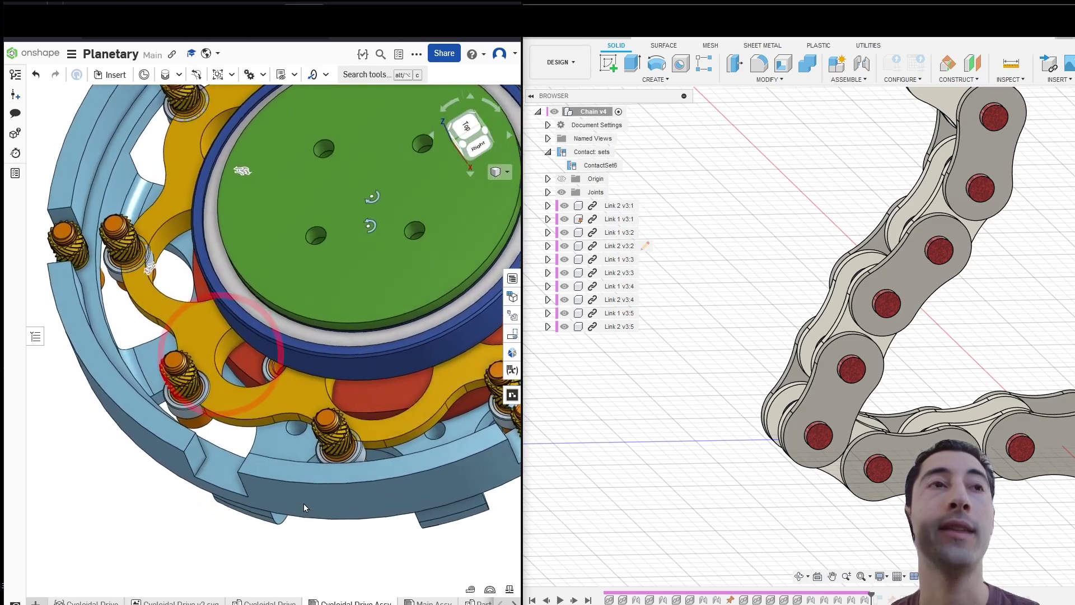
{"action": "scroll", "coordinate": [304, 503], "scroll_direction": "up", "scroll_amount": 4}
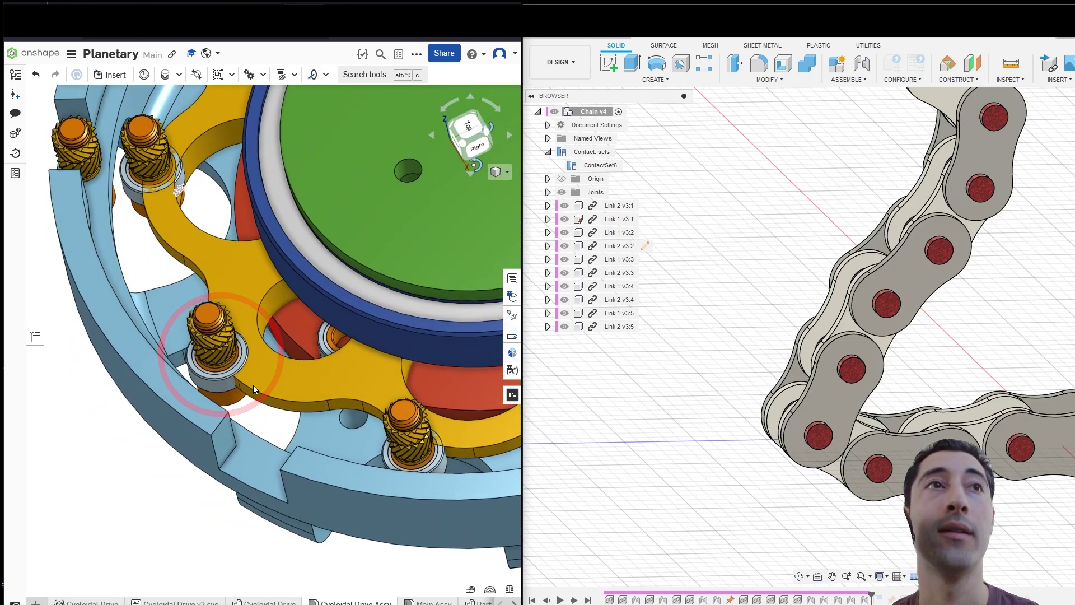
{"action": "key", "text": "shift+5"}
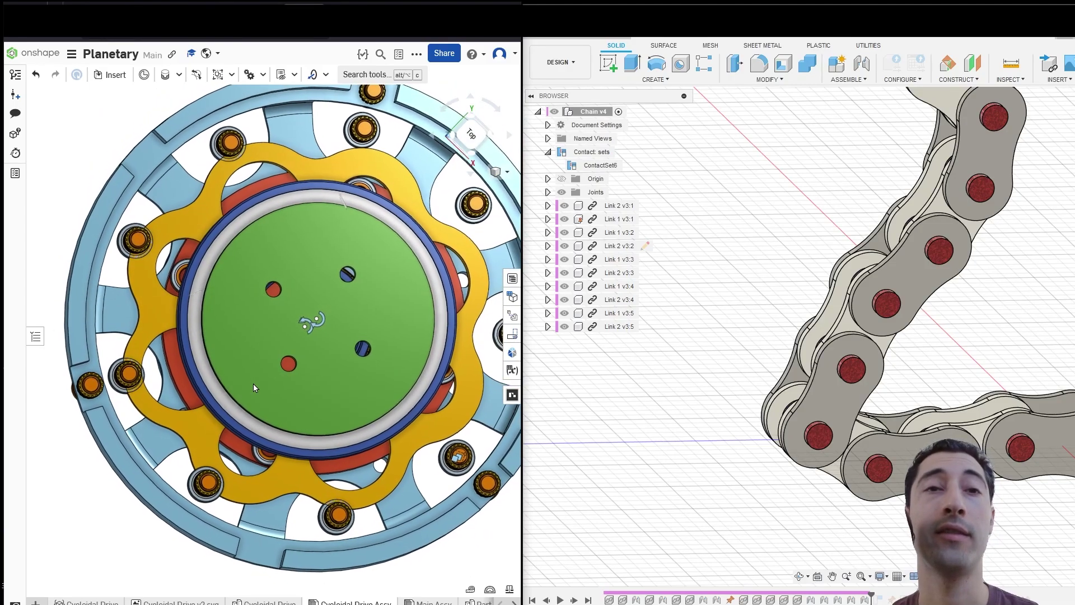
{"action": "key", "text": "shift+5"}
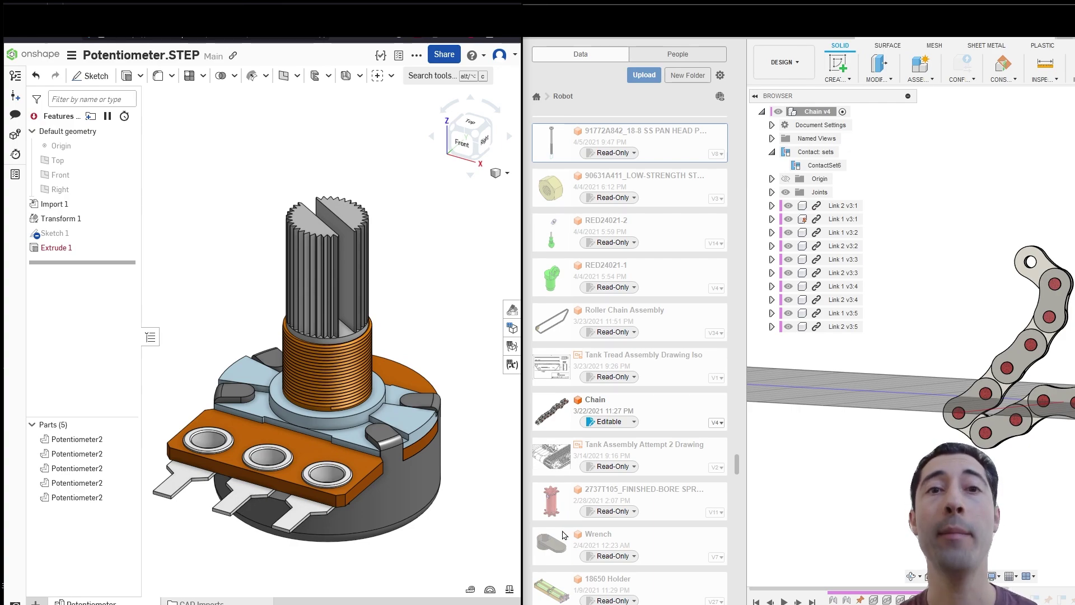
- Show the pan-head screw's details and browse its Uses, Used In, Drawings and History tabs
{"action": "left_click", "coordinate": [718, 156]}
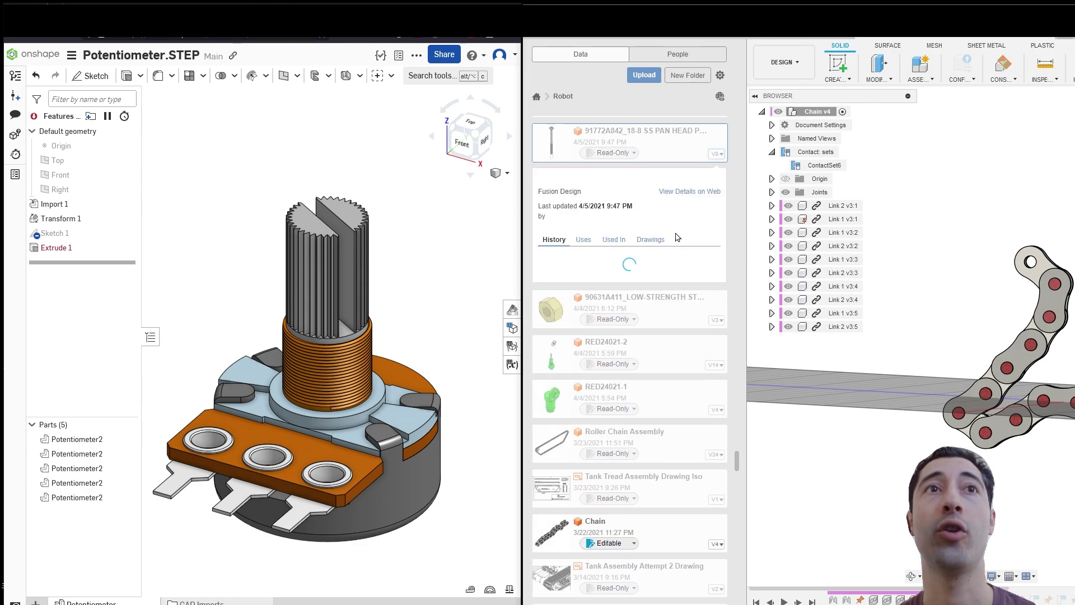
{"action": "scroll", "coordinate": [561, 240], "scroll_direction": "down", "scroll_amount": 1}
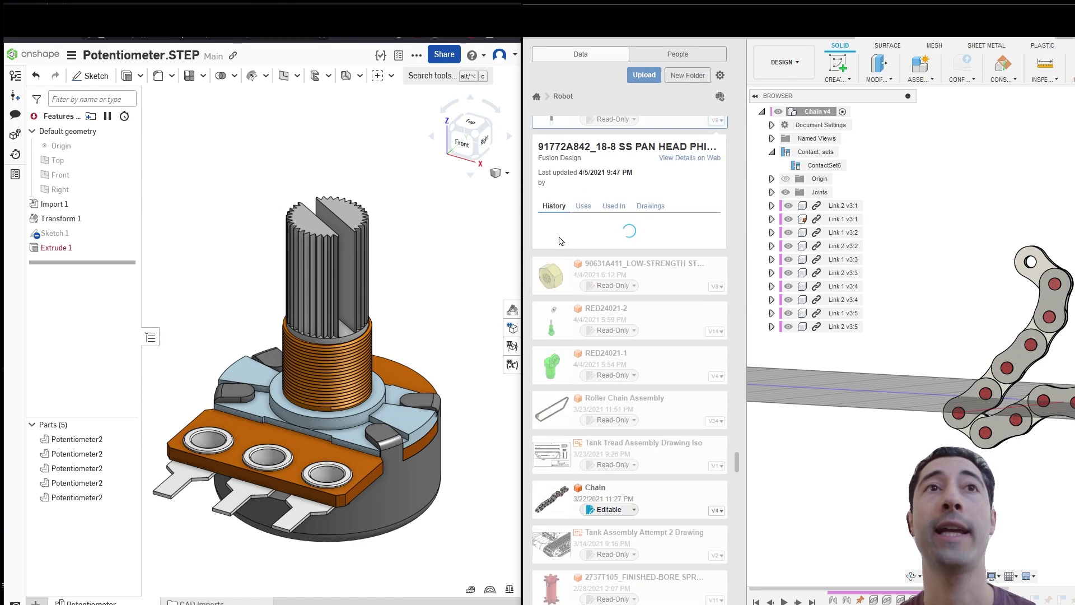
{"action": "left_click", "coordinate": [584, 207]}
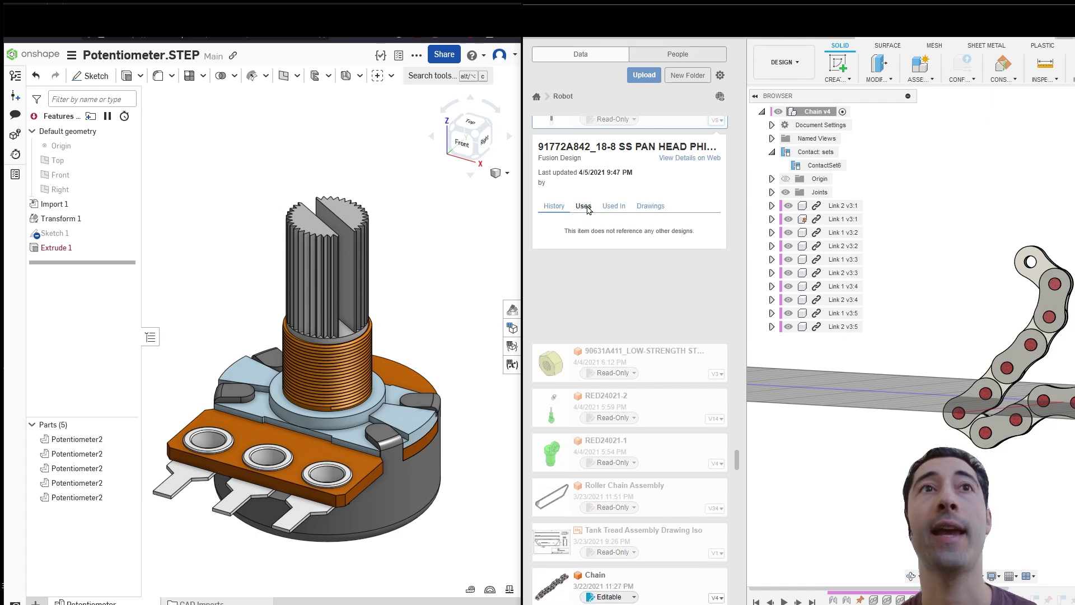
{"action": "left_click", "coordinate": [615, 206]}
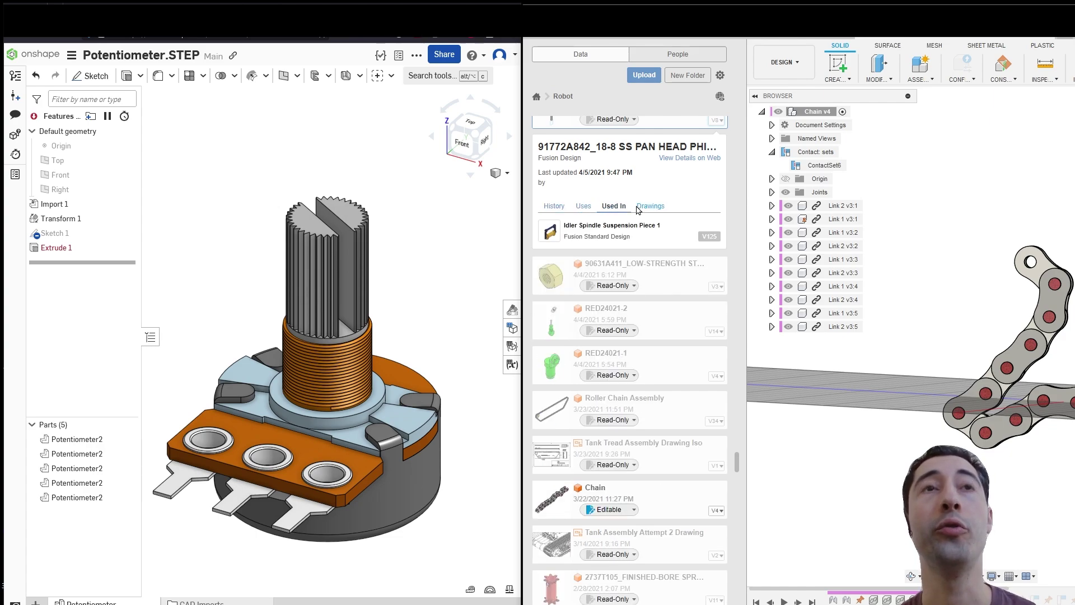
{"action": "left_click", "coordinate": [649, 207]}
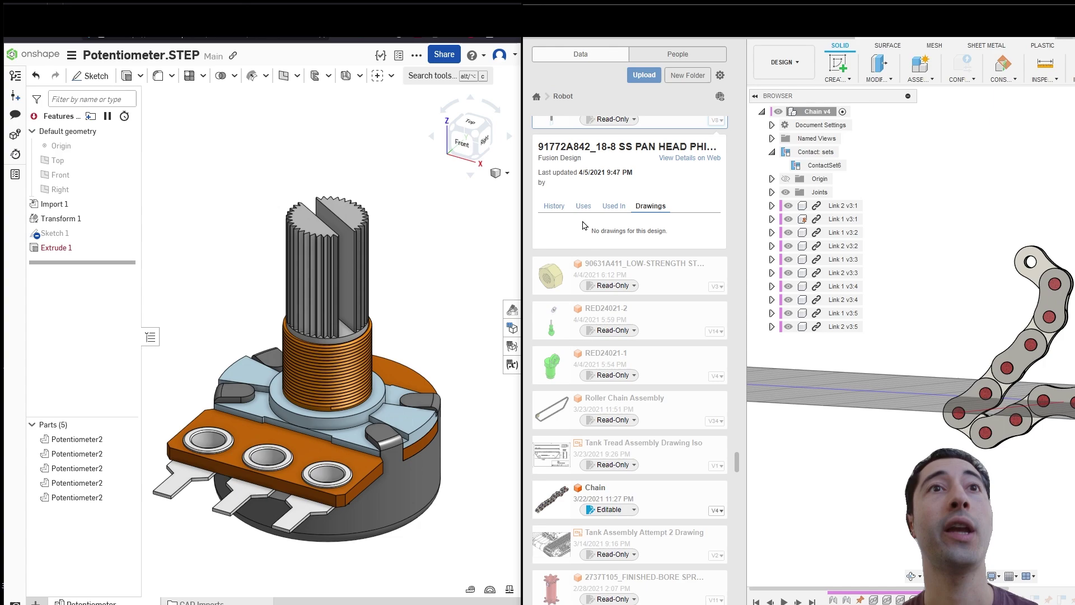
{"action": "left_click", "coordinate": [560, 208]}
- Scroll through the screw's version history and bring up its context menu
{"action": "scroll", "coordinate": [707, 236], "scroll_direction": "up", "scroll_amount": 2}
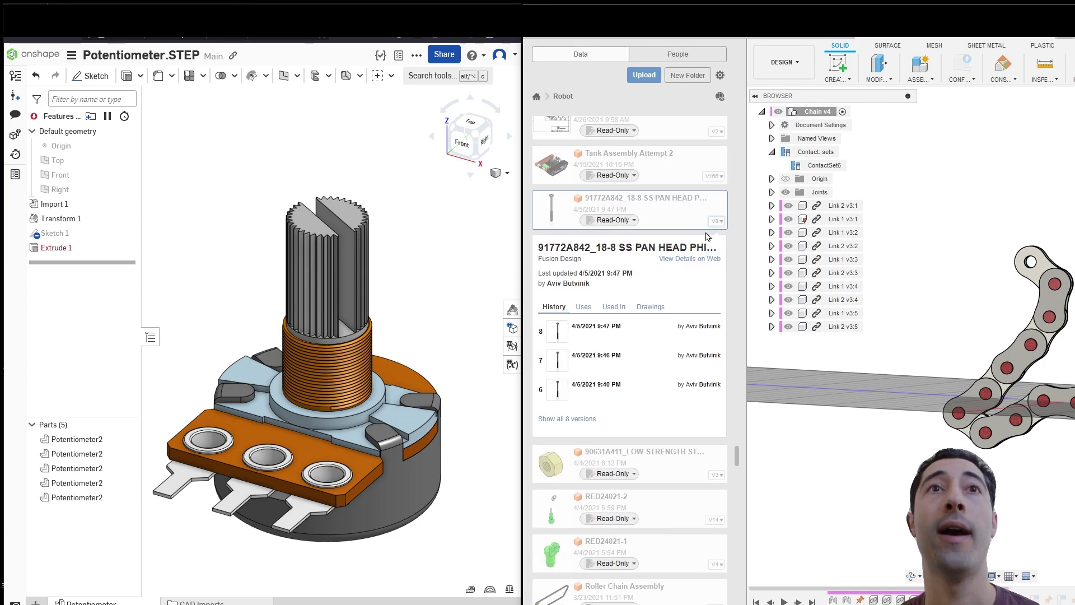
{"action": "scroll", "coordinate": [715, 228], "scroll_direction": "up", "scroll_amount": 5}
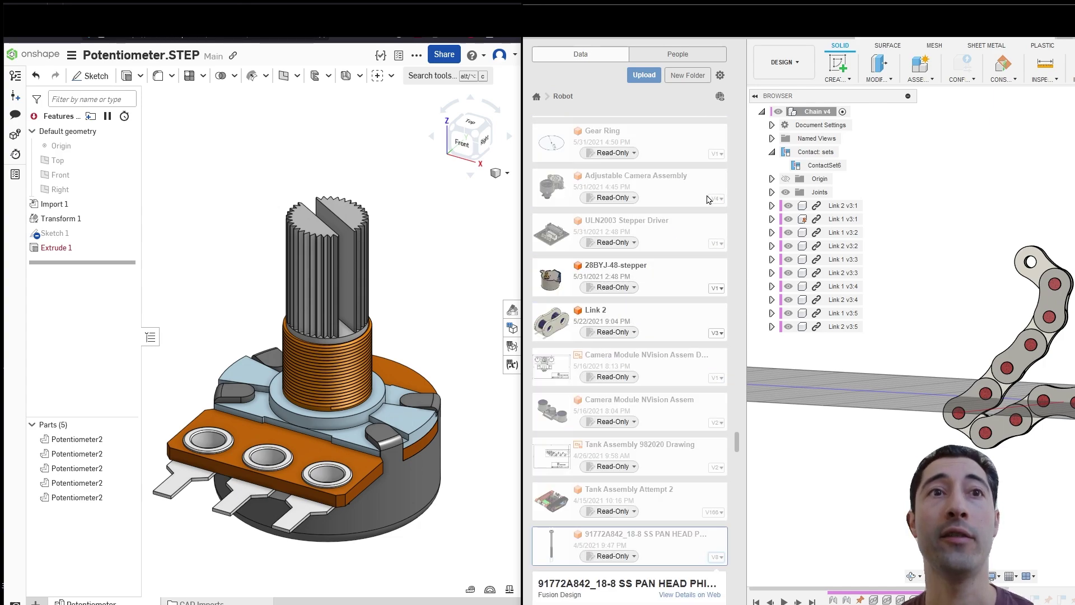
{"action": "scroll", "coordinate": [676, 390], "scroll_direction": "down", "scroll_amount": 3}
{"action": "right_click", "coordinate": [657, 380]}
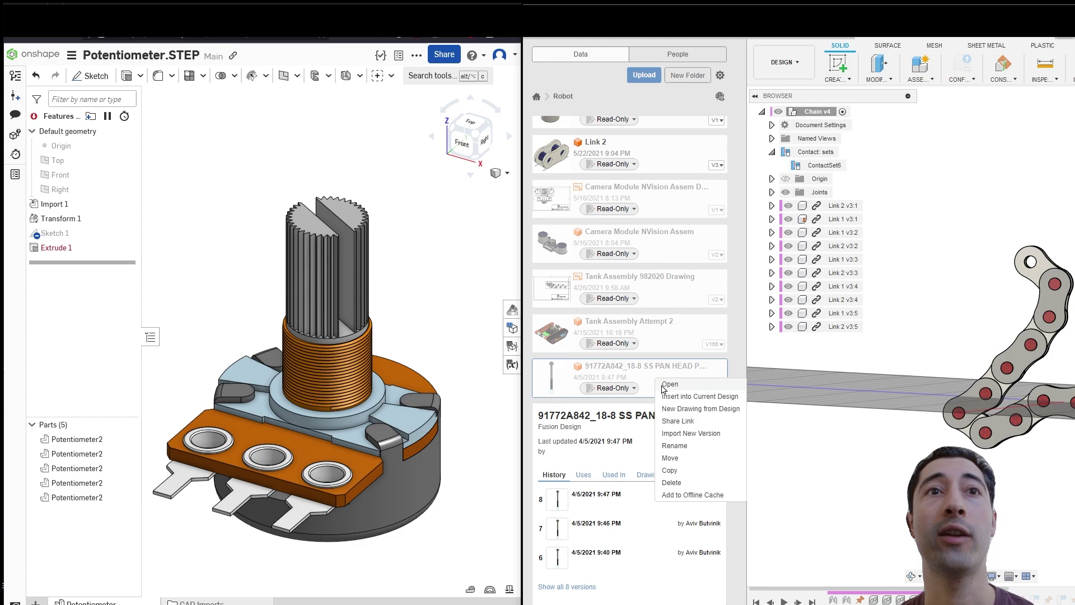
- Open the Robot project on Fusion Team and scroll through its file list
{"action": "left_click", "coordinate": [720, 97]}
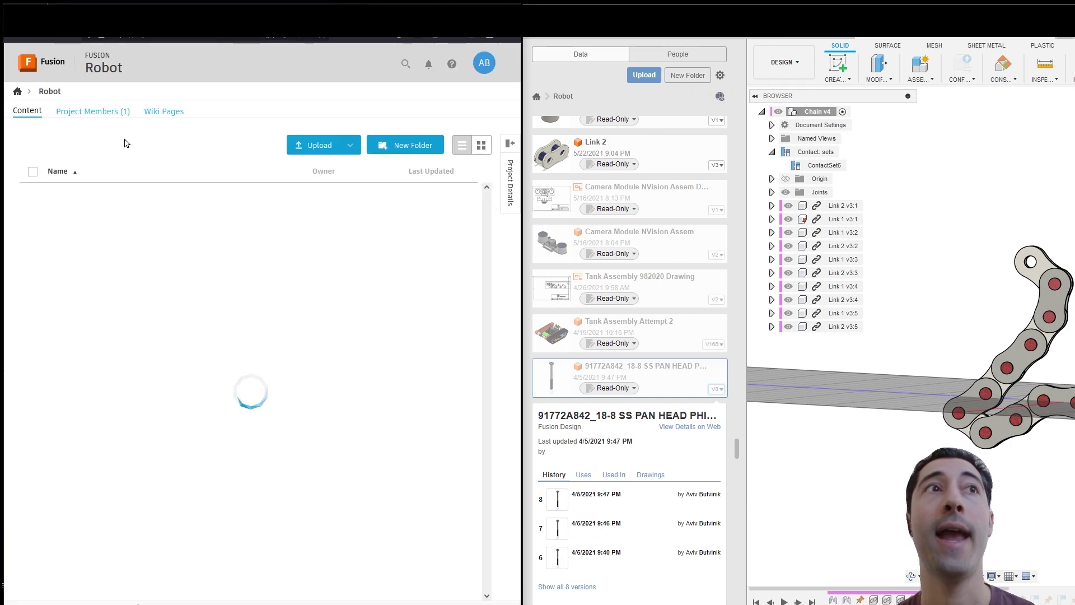
{"action": "scroll", "coordinate": [224, 336], "scroll_direction": "down", "scroll_amount": 6}
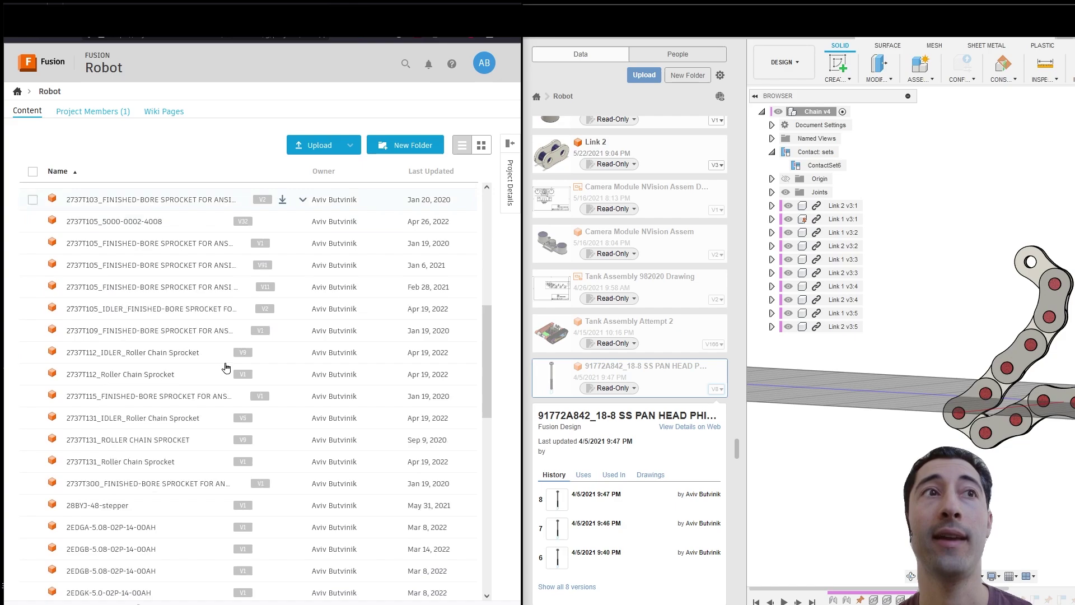
{"action": "scroll", "coordinate": [231, 333], "scroll_direction": "up", "scroll_amount": 5}
{"action": "scroll", "coordinate": [231, 334], "scroll_direction": "down", "scroll_amount": 8}
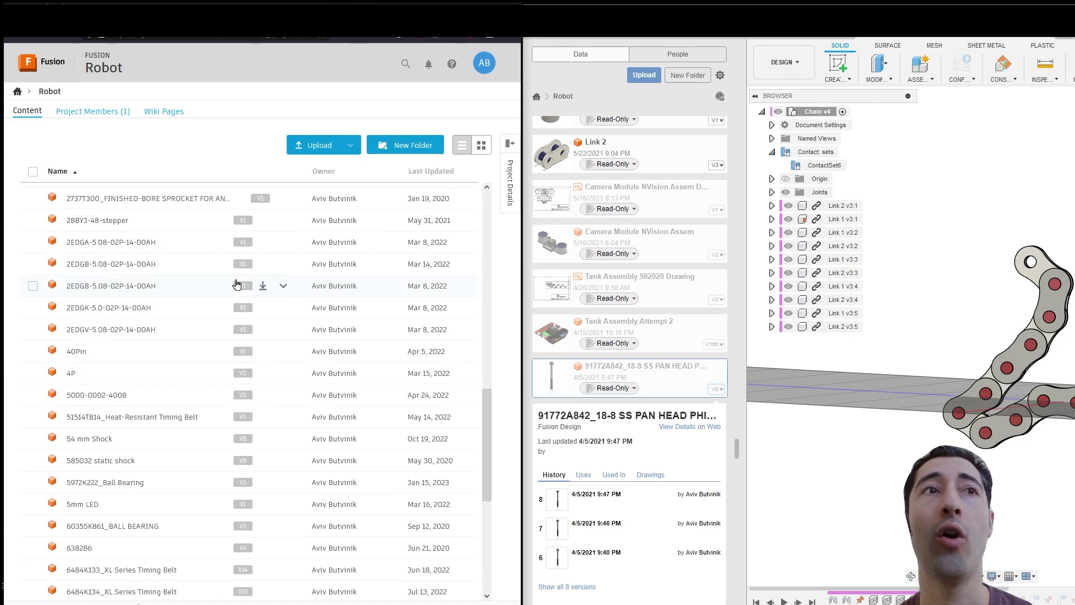
{"action": "scroll", "coordinate": [212, 291], "scroll_direction": "up", "scroll_amount": 10}
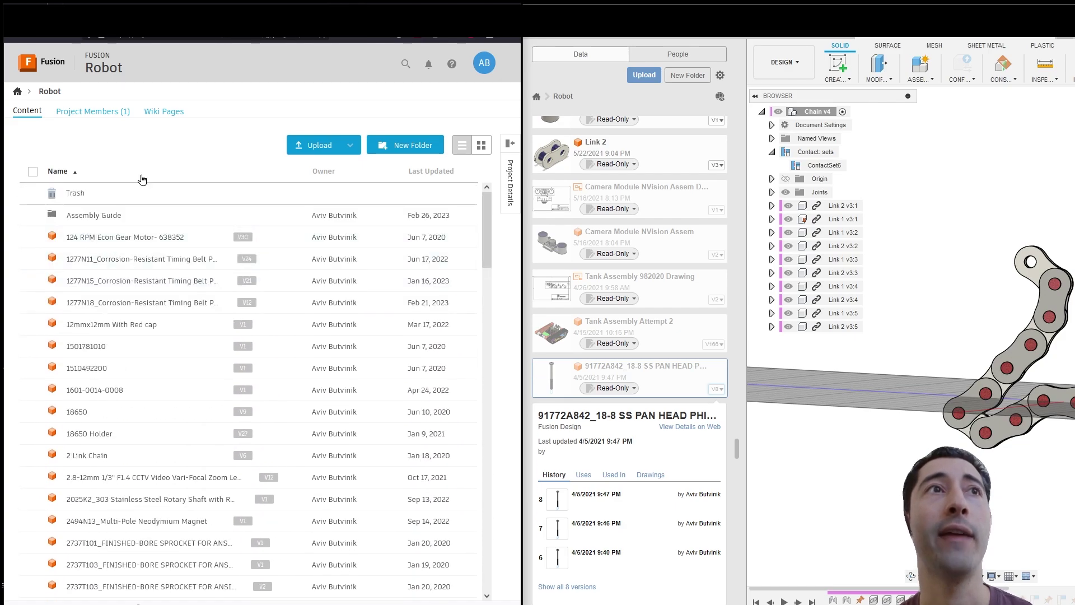
- Check Project Members, return to Content, and switch to the Onshape Potentiometer.STEP tab
{"action": "left_click", "coordinate": [89, 112]}
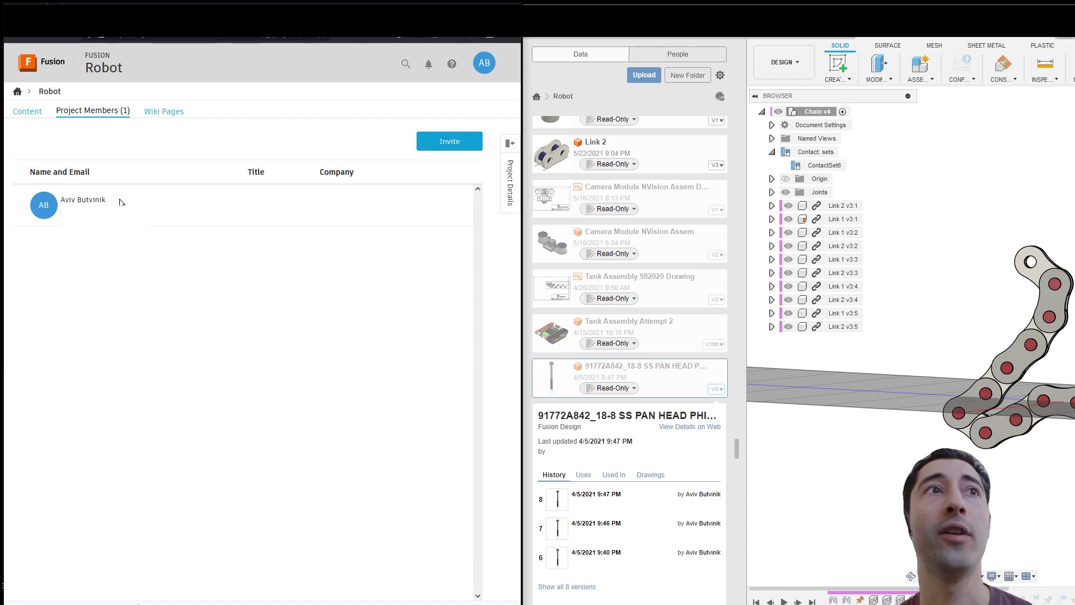
{"action": "left_click", "coordinate": [24, 111]}
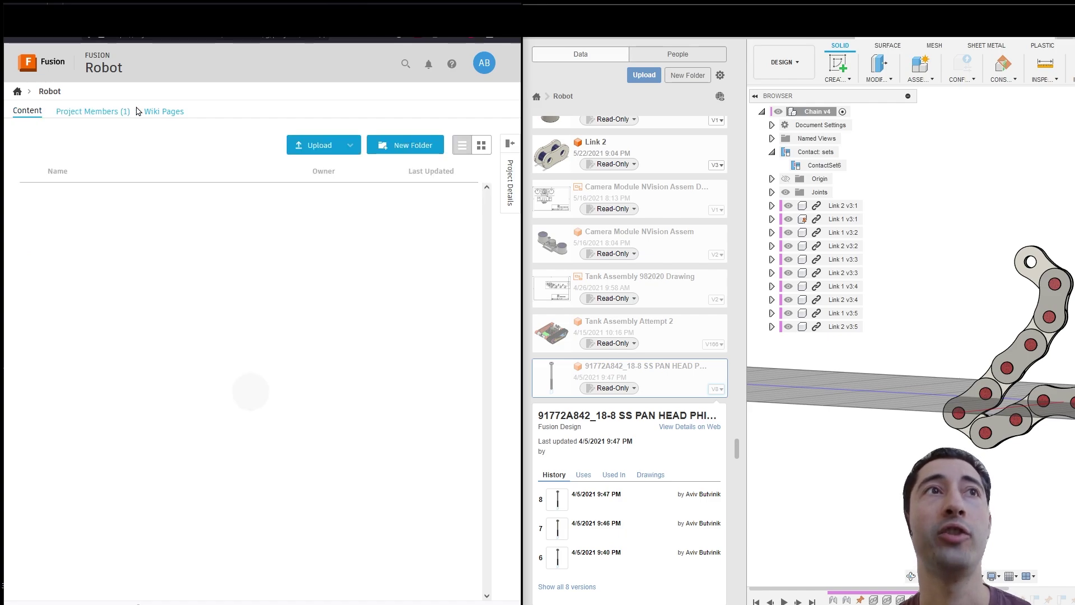
{"action": "key", "text": "ctrl+Tab"}
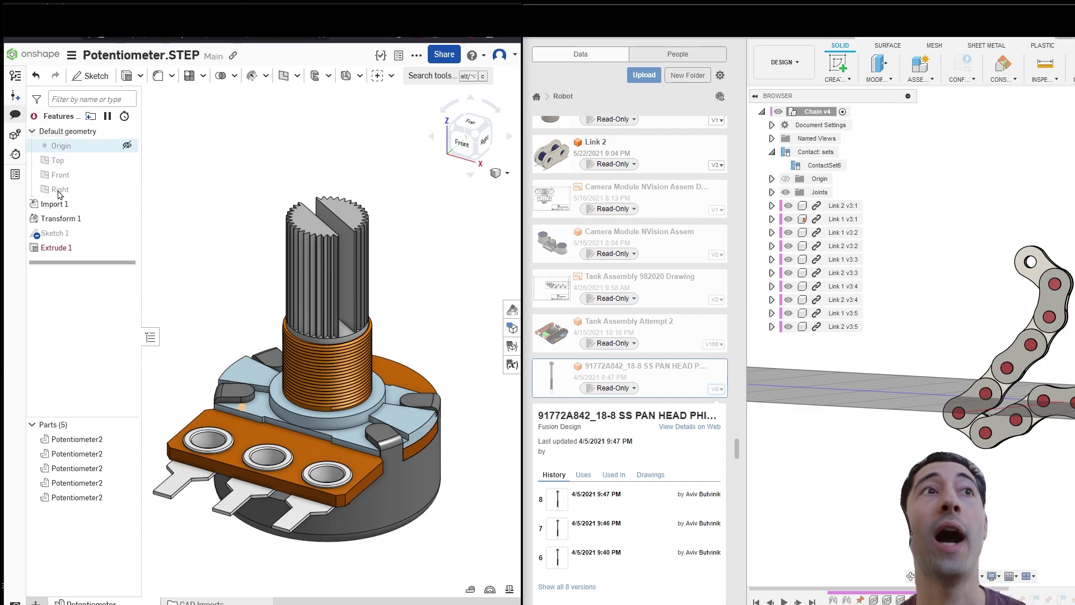
- Attach the comment 'add a chamfer' to Transform 1
{"action": "right_click", "coordinate": [75, 222]}
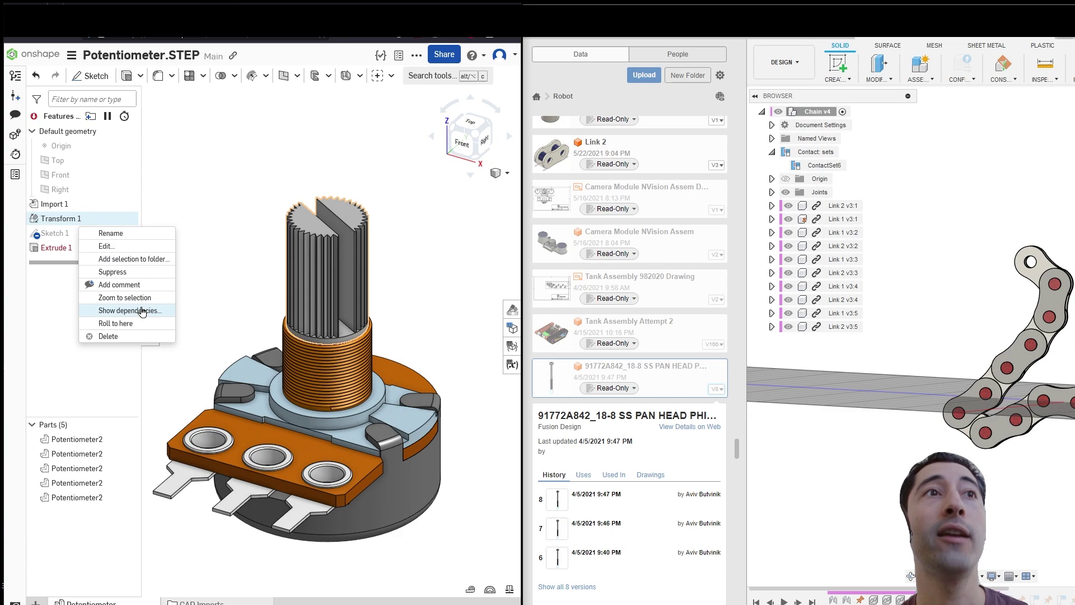
{"action": "left_click", "coordinate": [119, 284]}
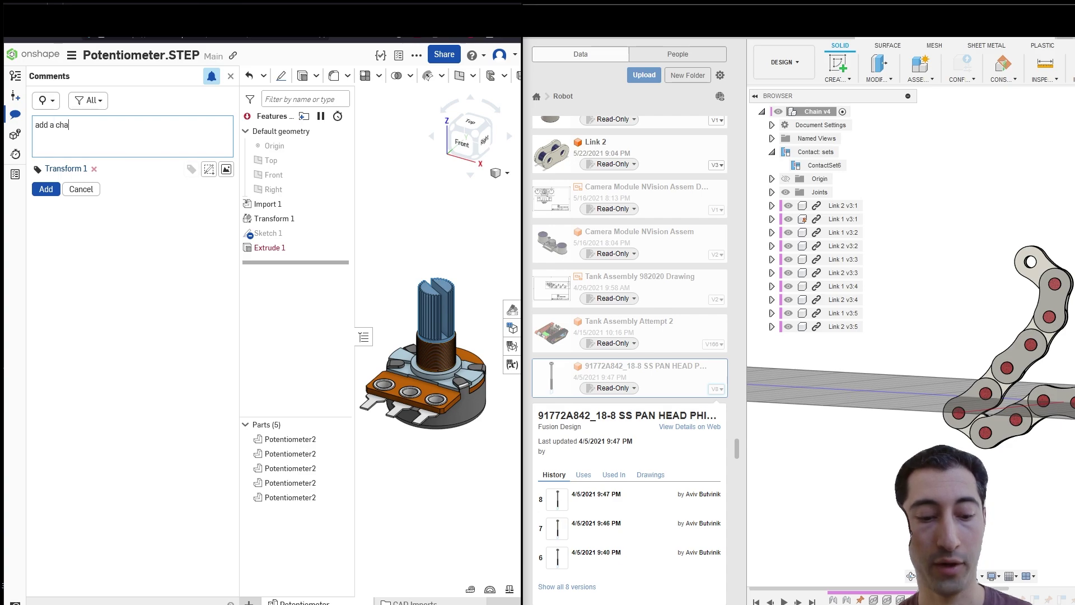
{"action": "left_click", "coordinate": [46, 188]}
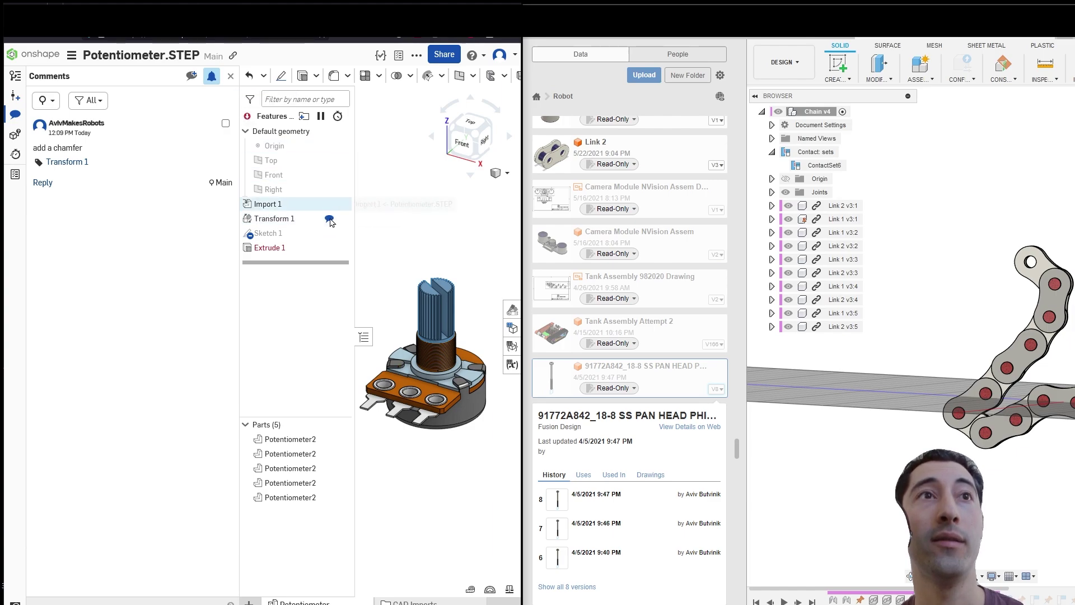
{"action": "left_click", "coordinate": [230, 78]}
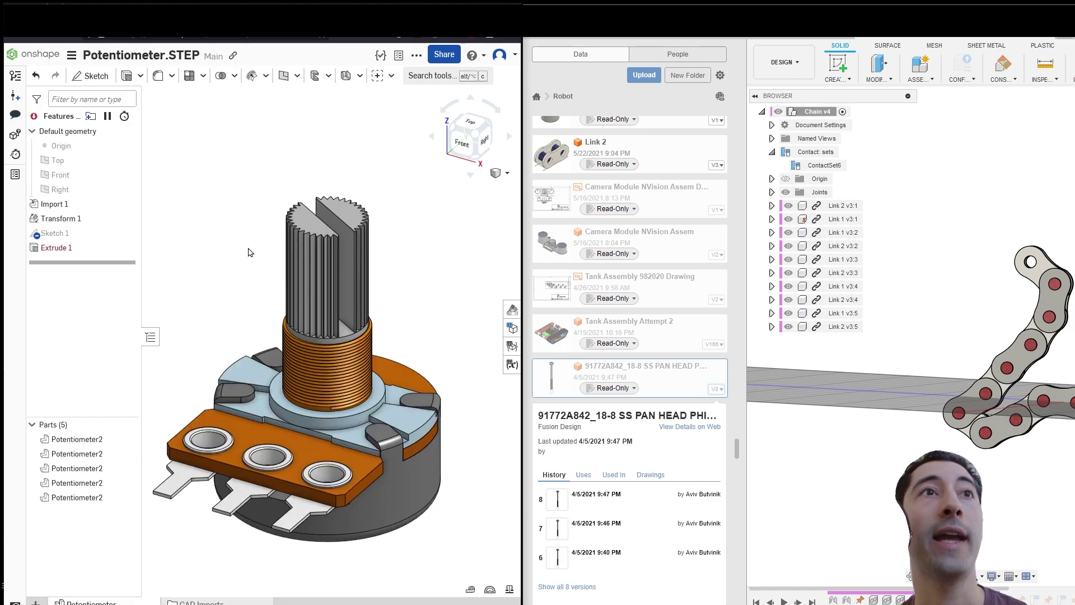
{"action": "right_click", "coordinate": [82, 221]}
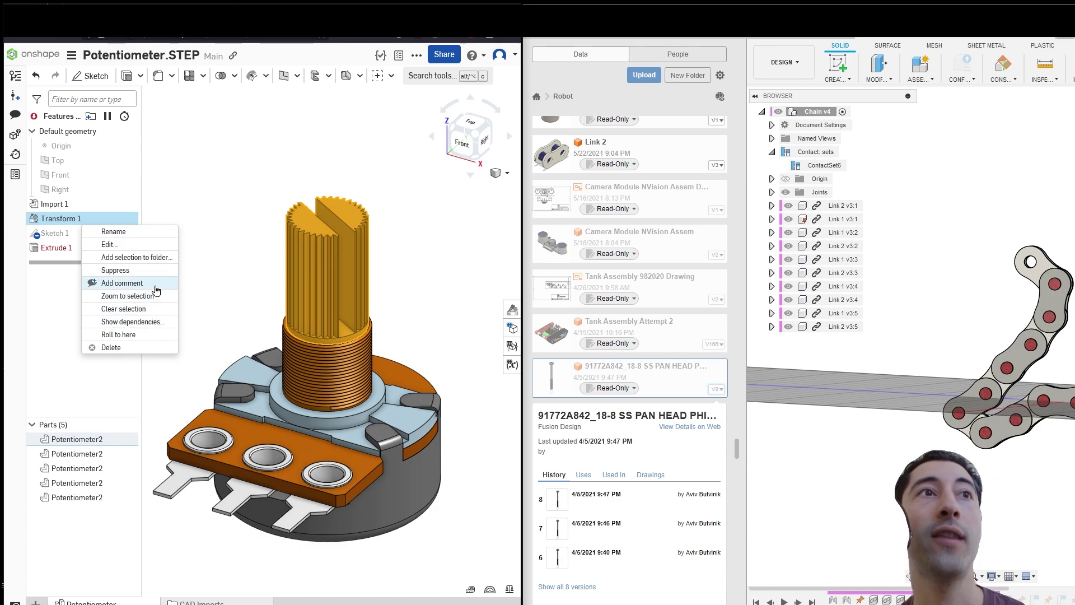
{"action": "left_click", "coordinate": [156, 284]}
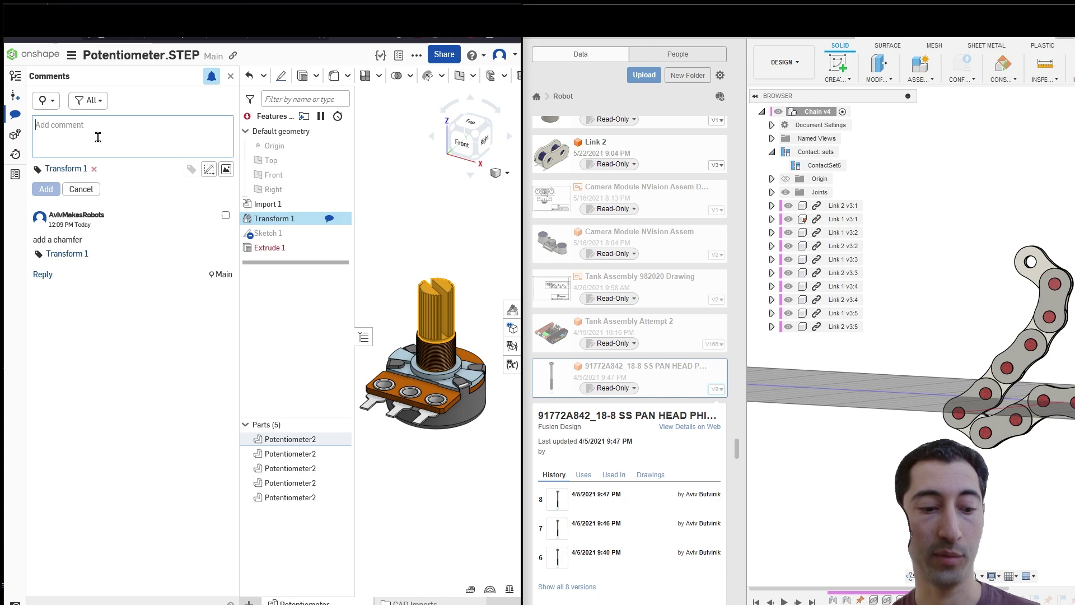
{"action": "type", "text": "@"}
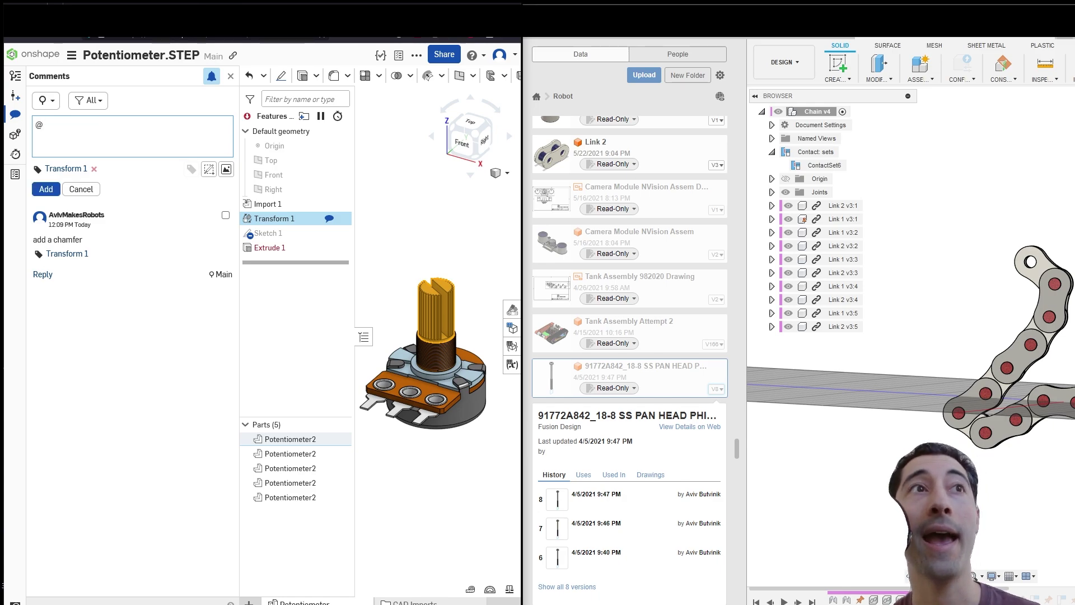
{"action": "type", "text": "john"}
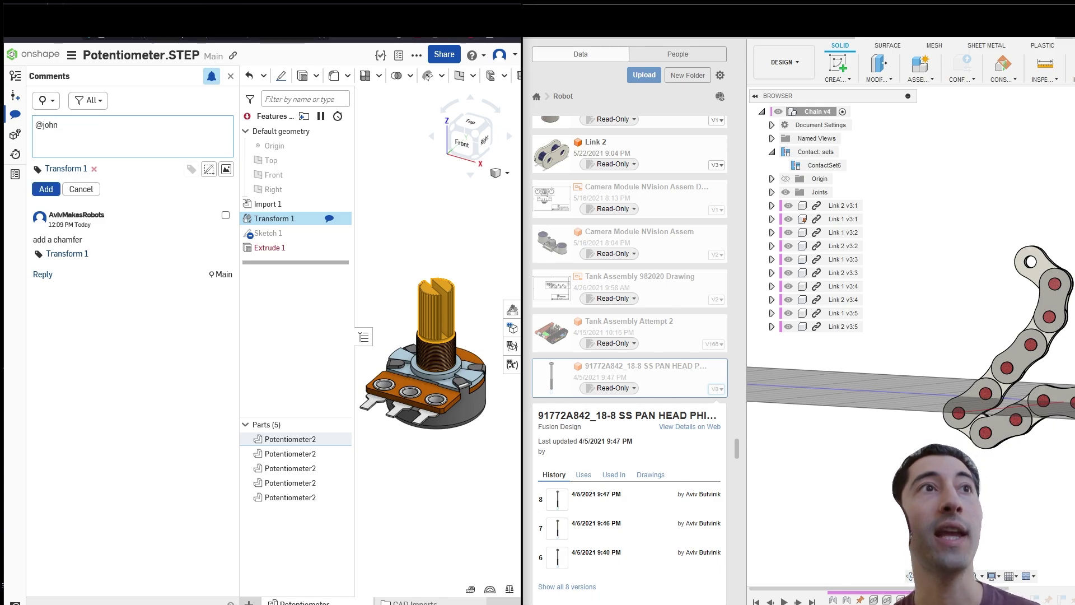
{"action": "left_click", "coordinate": [45, 189]}
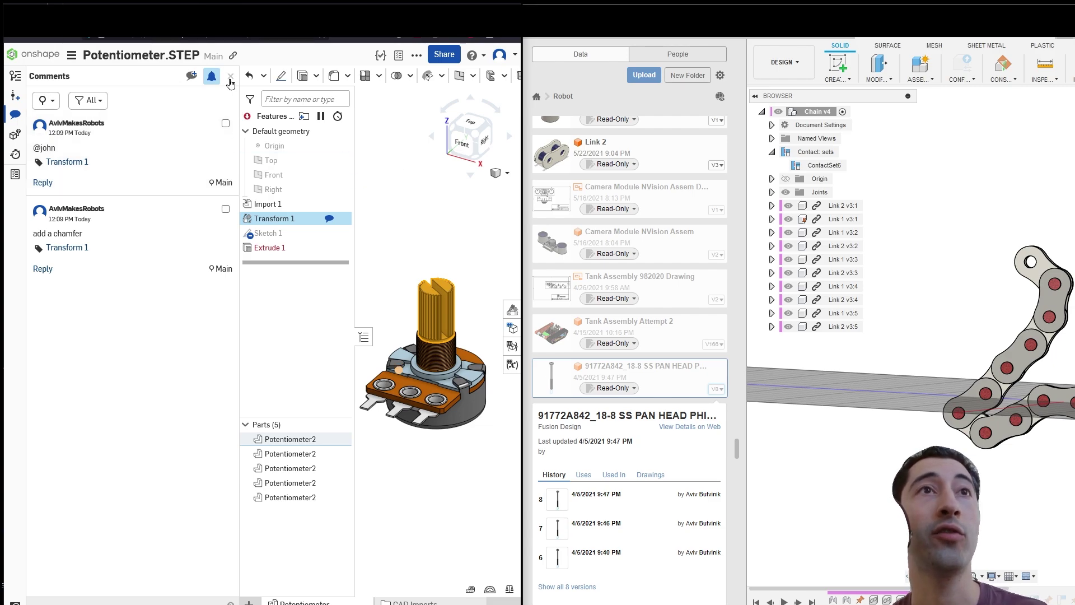
{"action": "left_click", "coordinate": [230, 83]}
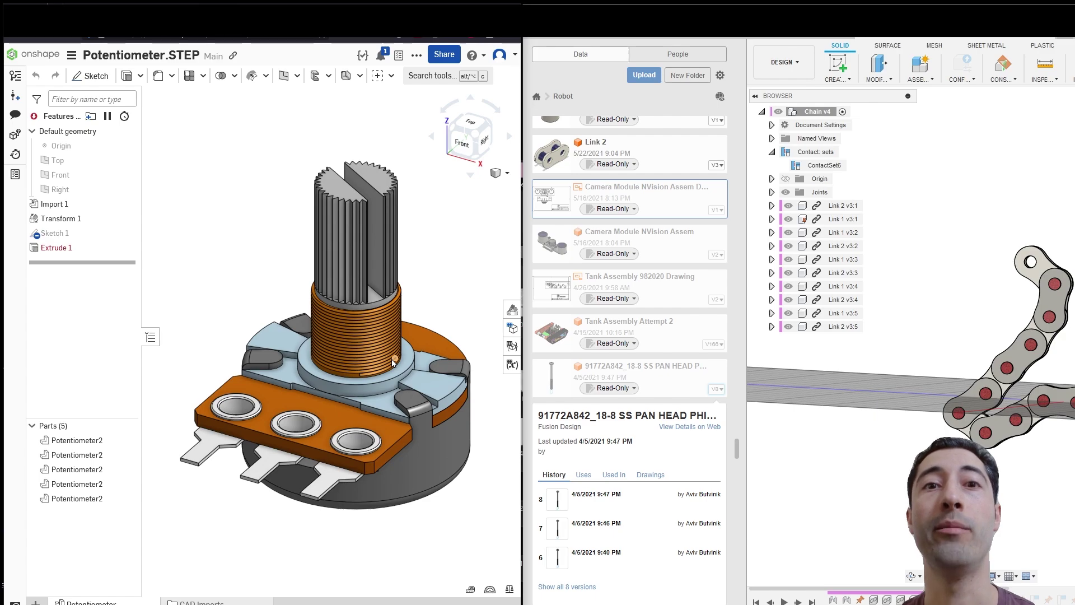
- Show the document's versions and history and select version V1
{"action": "middle_click_drag", "start_coordinate": [394, 363], "coordinate": [371, 405]}
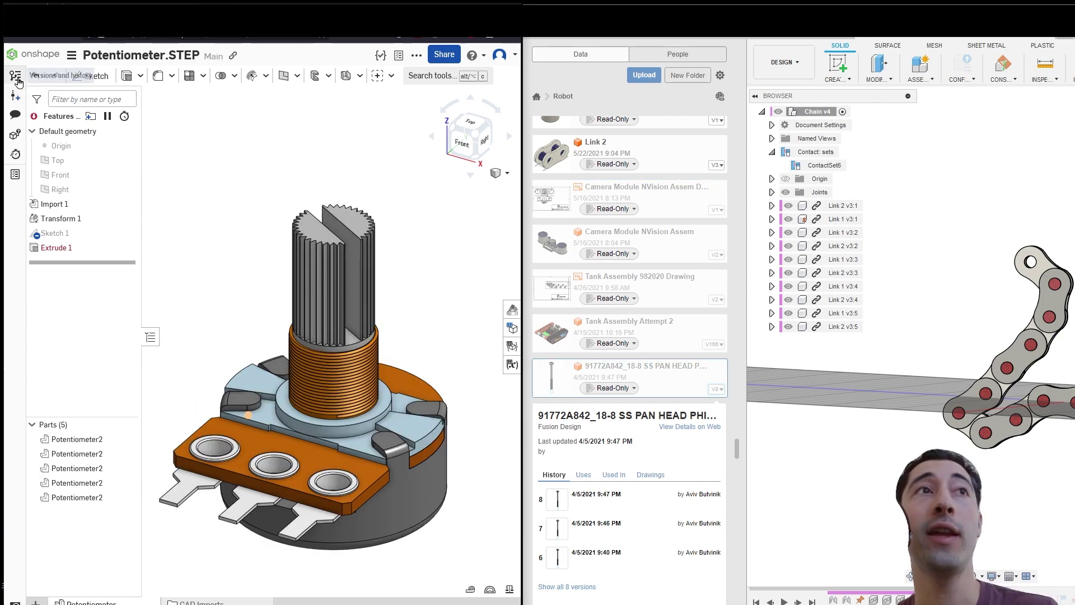
{"action": "left_click", "coordinate": [16, 84]}
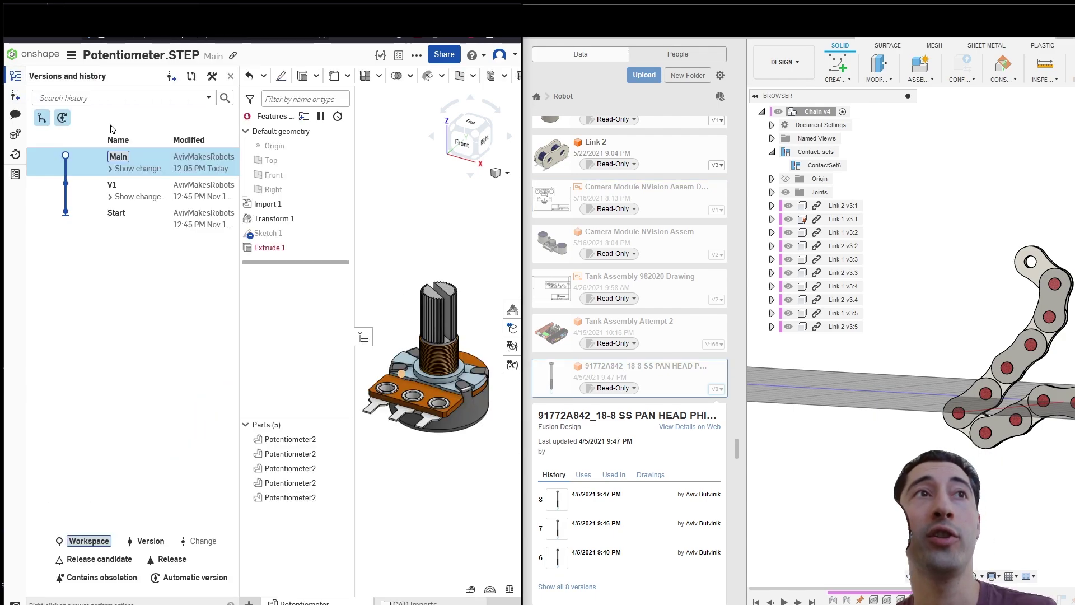
{"action": "left_click", "coordinate": [67, 188]}
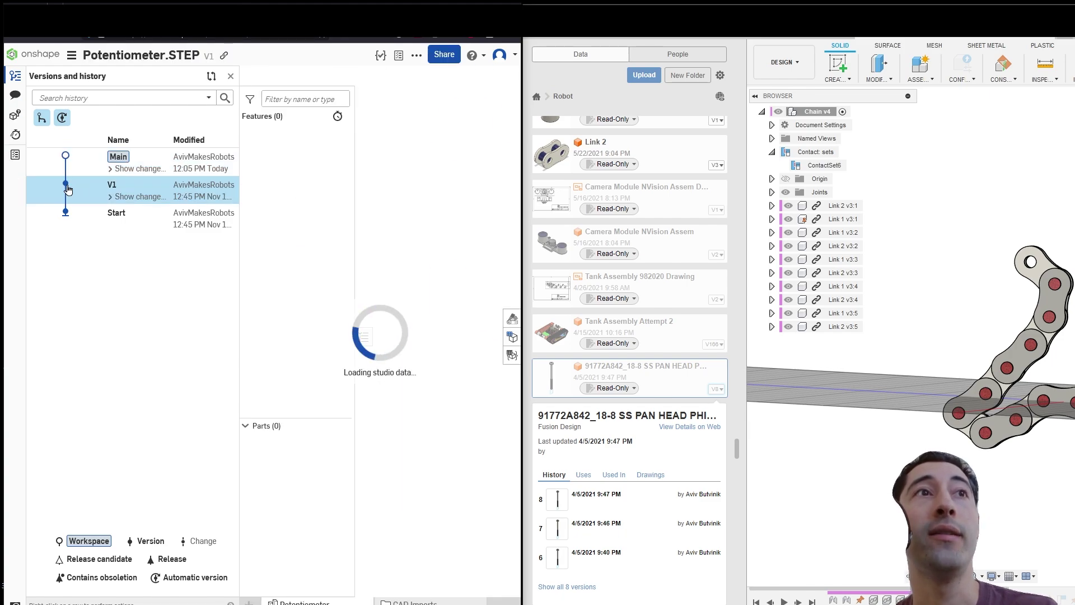
- Create branch B1 from V1 and postpone its feature library update
{"action": "right_click", "coordinate": [88, 197]}
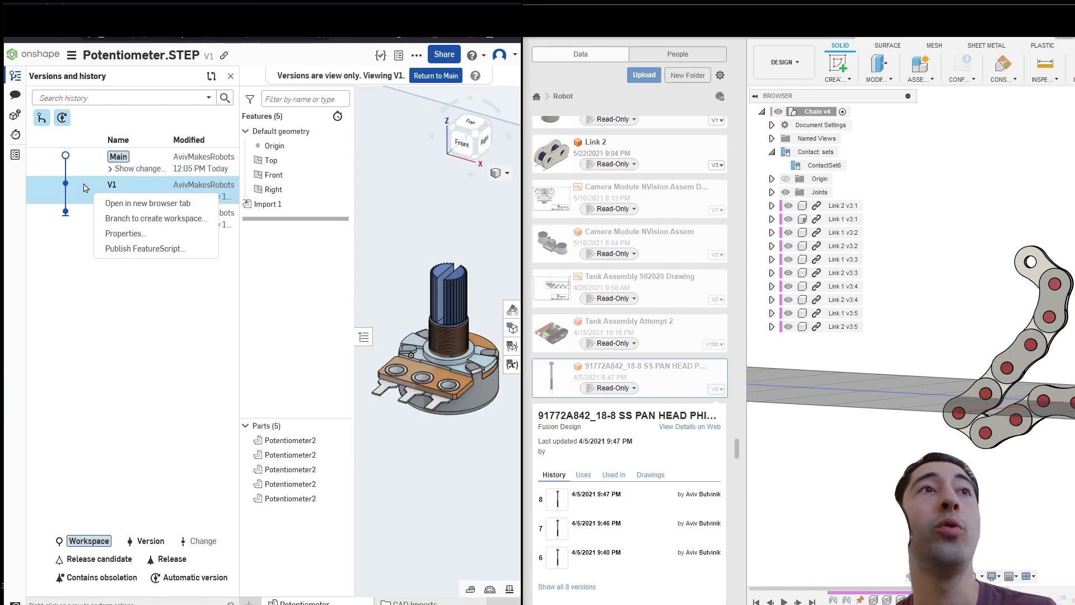
{"action": "left_click", "coordinate": [106, 219]}
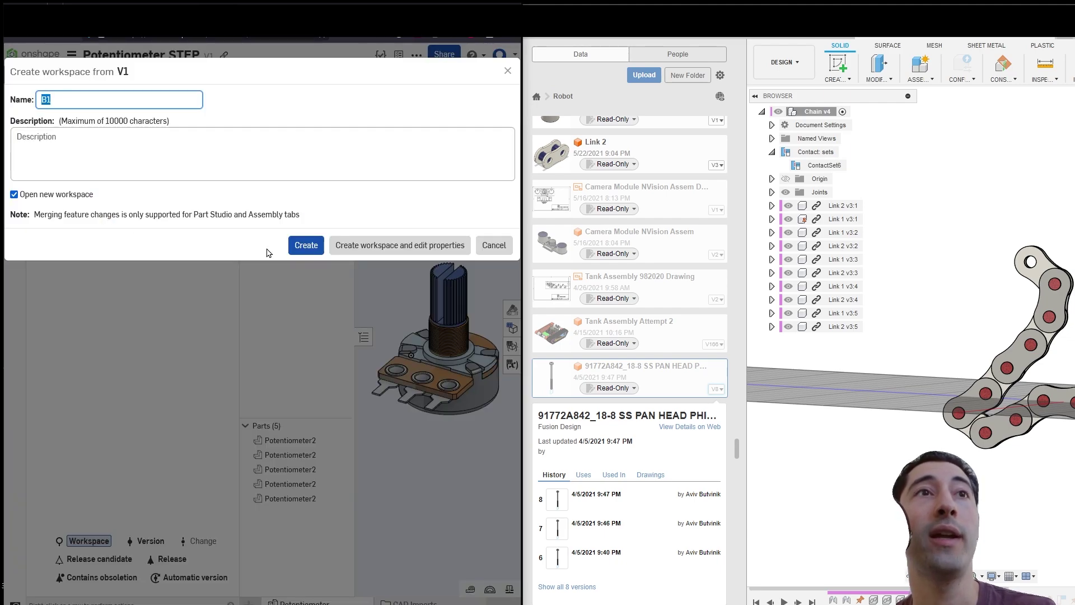
{"action": "left_click", "coordinate": [306, 244]}
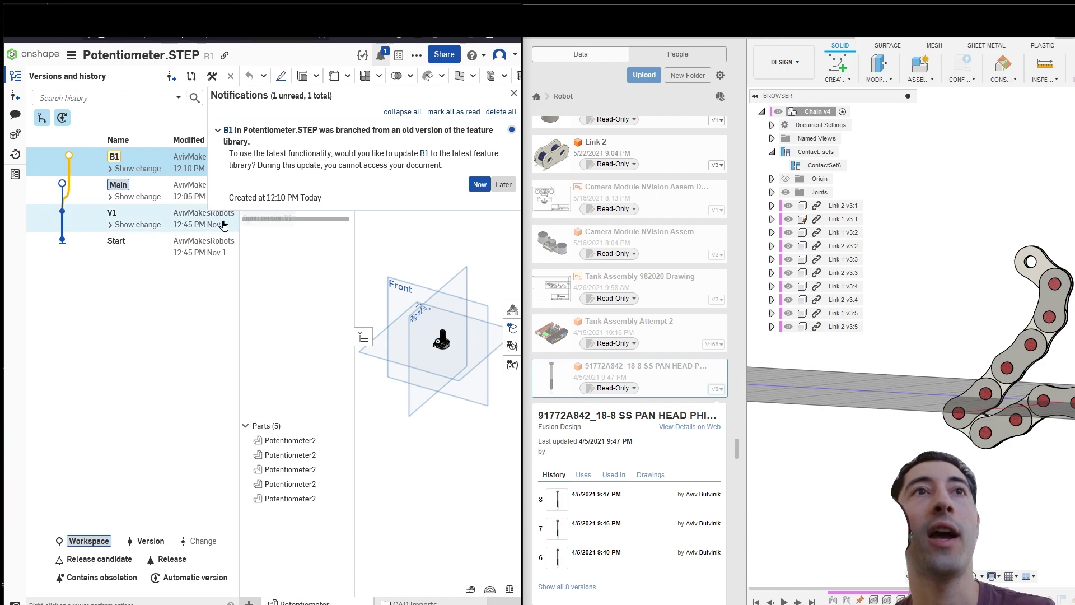
{"action": "key", "text": "Return"}
{"action": "scroll", "coordinate": [445, 350], "scroll_direction": "up", "scroll_amount": 5}
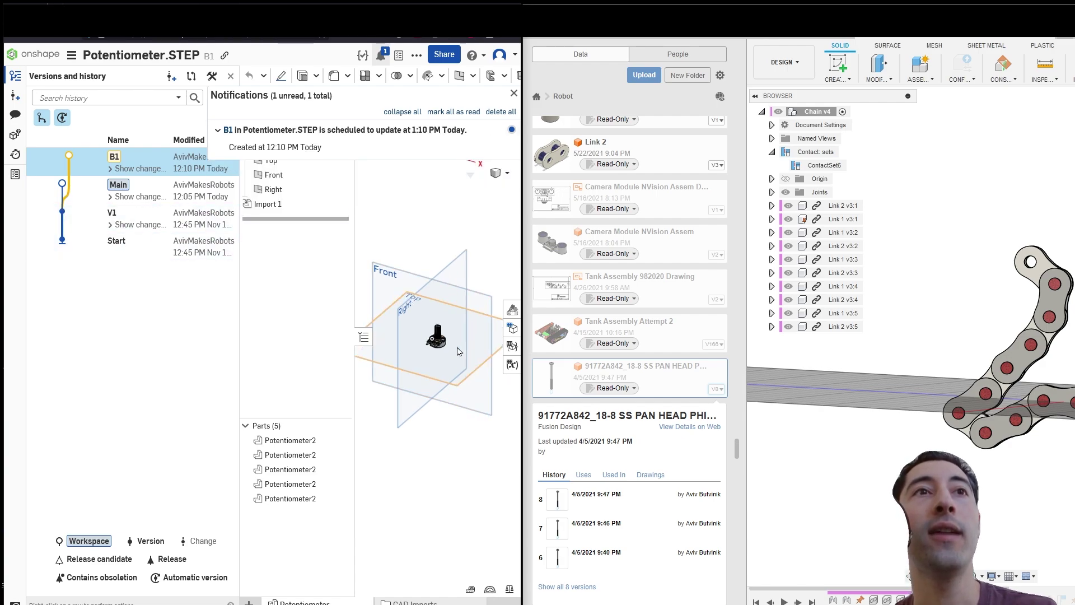
{"action": "scroll", "coordinate": [446, 350], "scroll_direction": "up", "scroll_amount": 5}
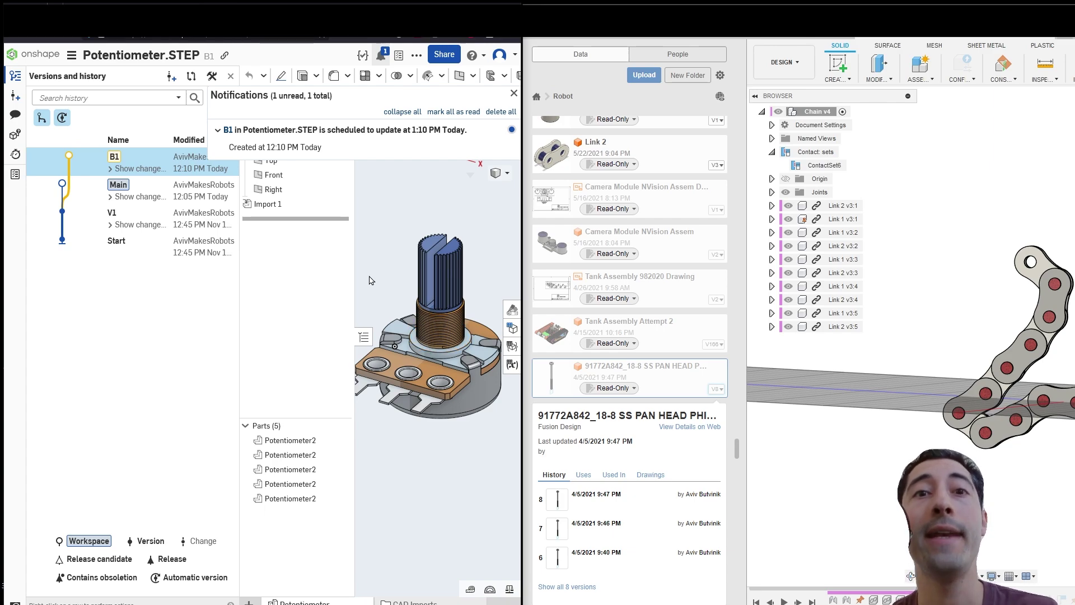
- Switch back to the Main workspace and close the Versions and history panel
{"action": "left_click", "coordinate": [136, 195]}
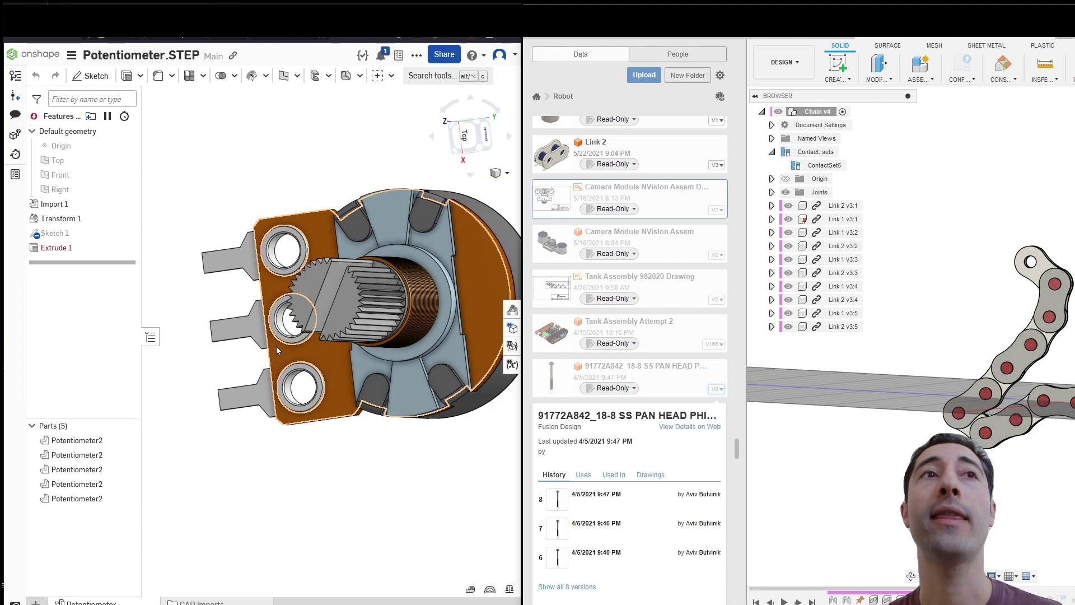
{"action": "scroll", "coordinate": [326, 435], "scroll_direction": "up", "scroll_amount": 2}
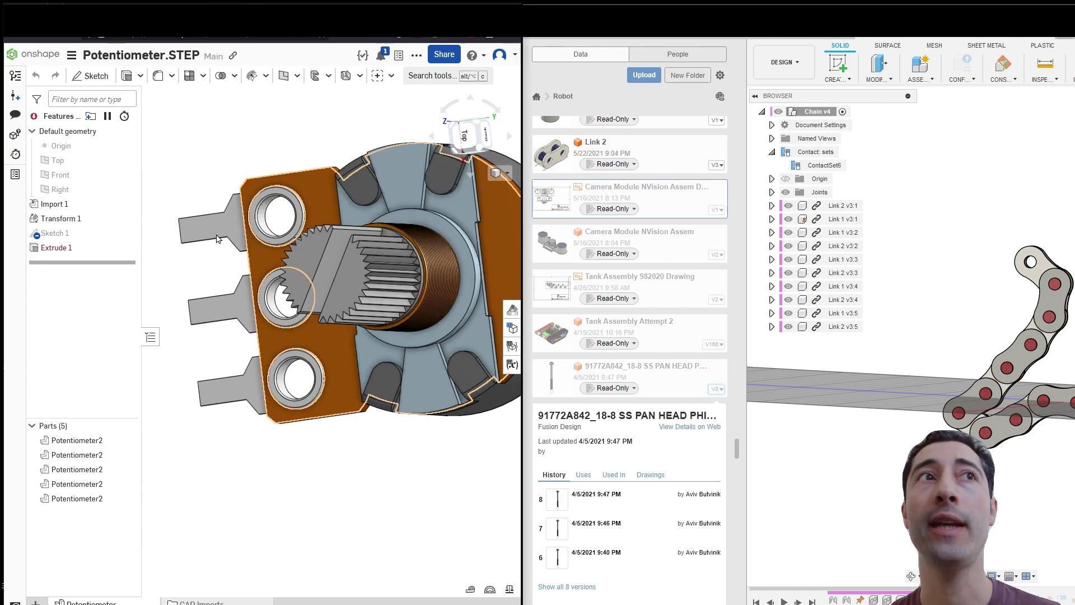
{"action": "left_click", "coordinate": [15, 75]}
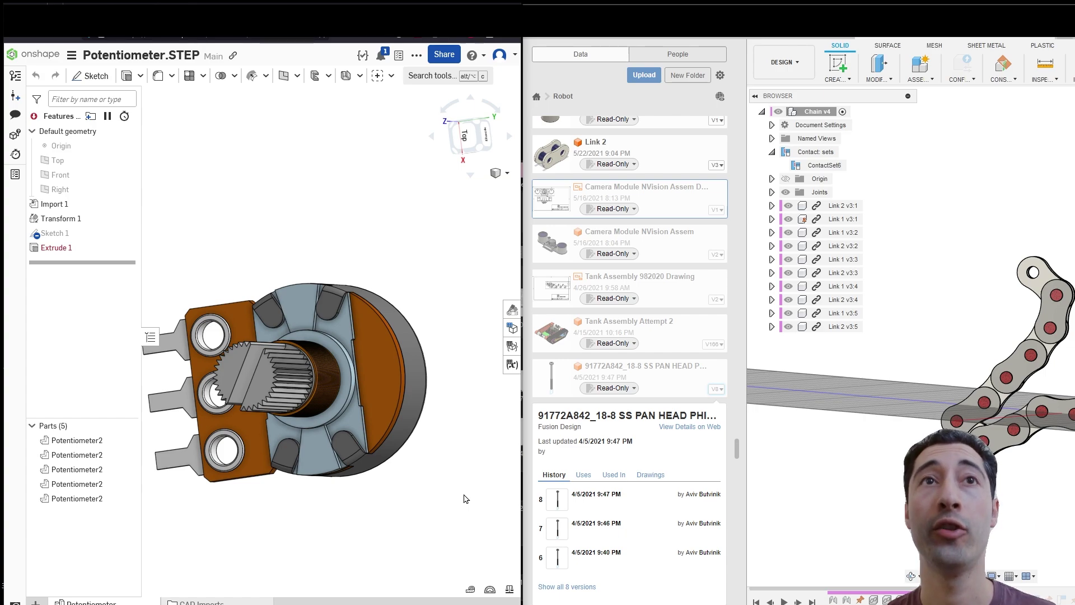
- Move the chain design to the Manufacture workspace and browse the 2D and 3D milling operations
{"action": "left_click", "coordinate": [807, 72]}
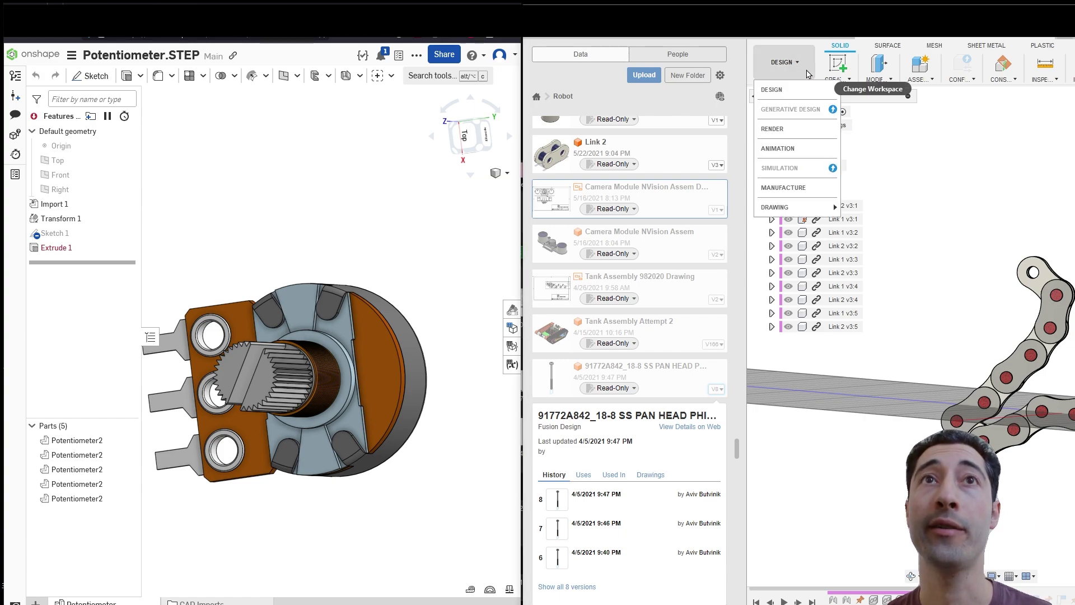
{"action": "left_click", "coordinate": [802, 188]}
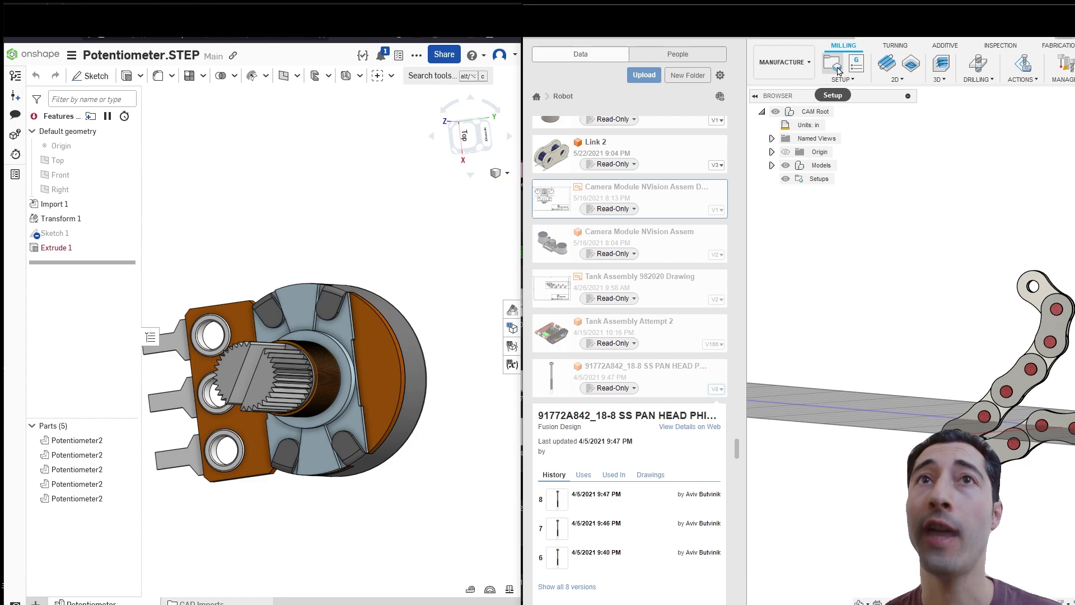
{"action": "left_click", "coordinate": [896, 79]}
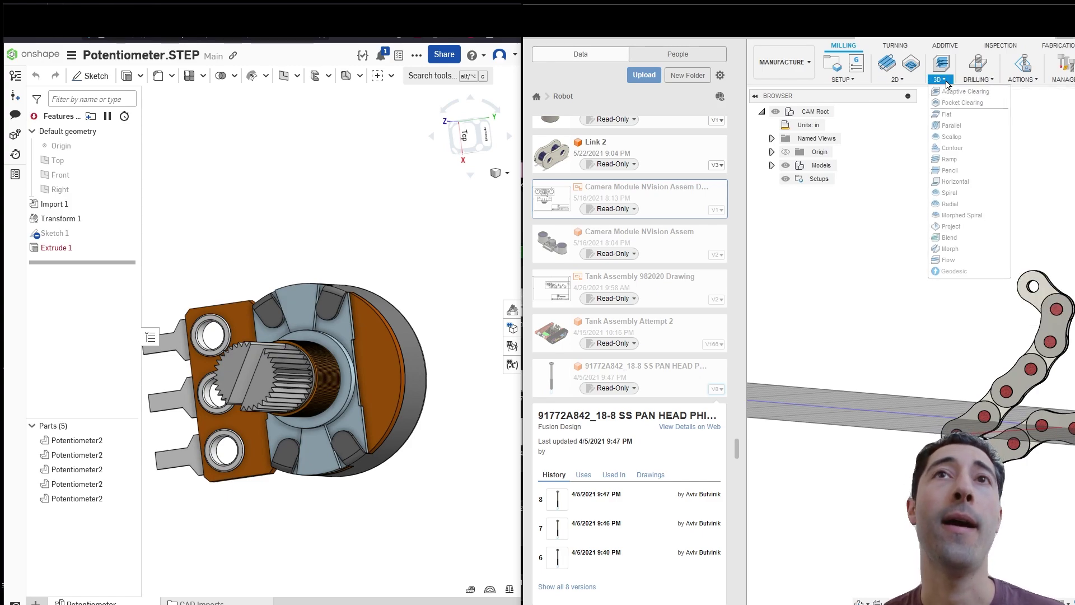
{"action": "left_click", "coordinate": [1022, 79]}
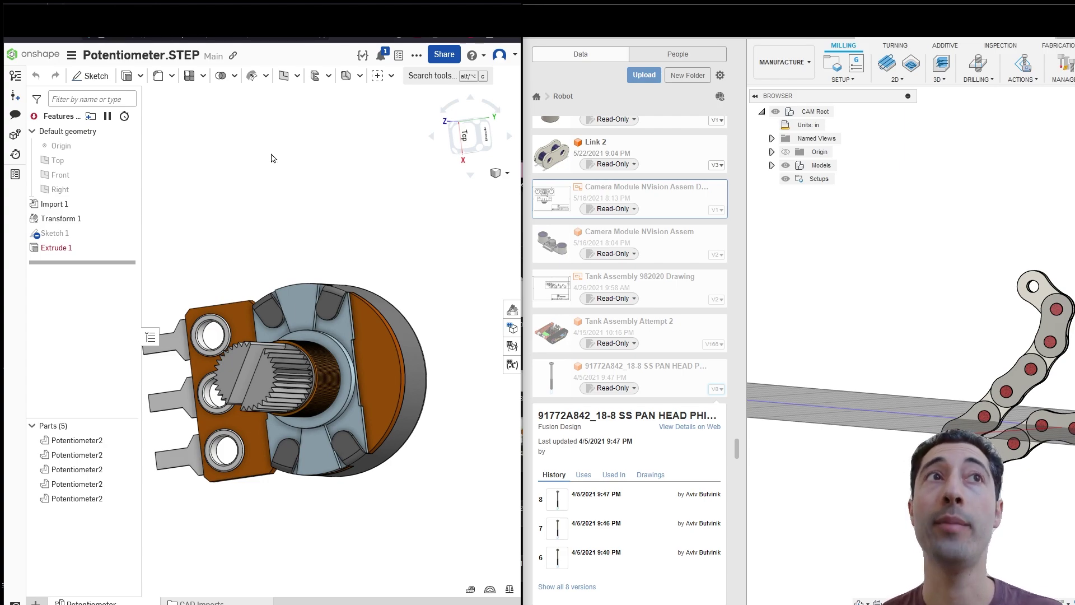
- Browse Onshape App Store's CAM apps, from Kiri:Moto down to the Mastercam connectors
{"action": "left_click", "coordinate": [190, 38]}
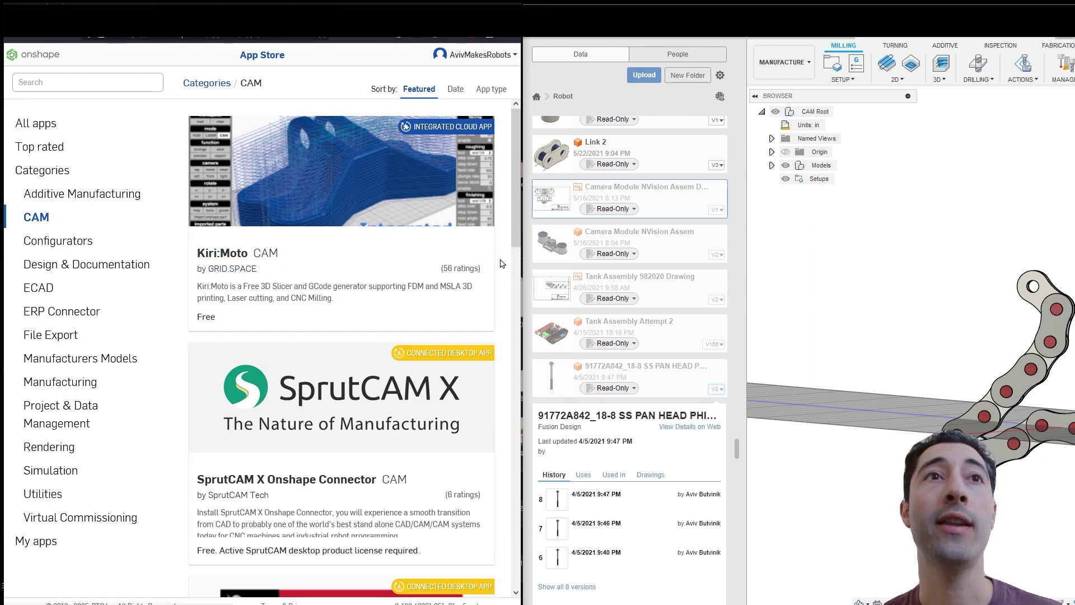
{"action": "scroll", "coordinate": [446, 315], "scroll_direction": "down", "scroll_amount": 9}
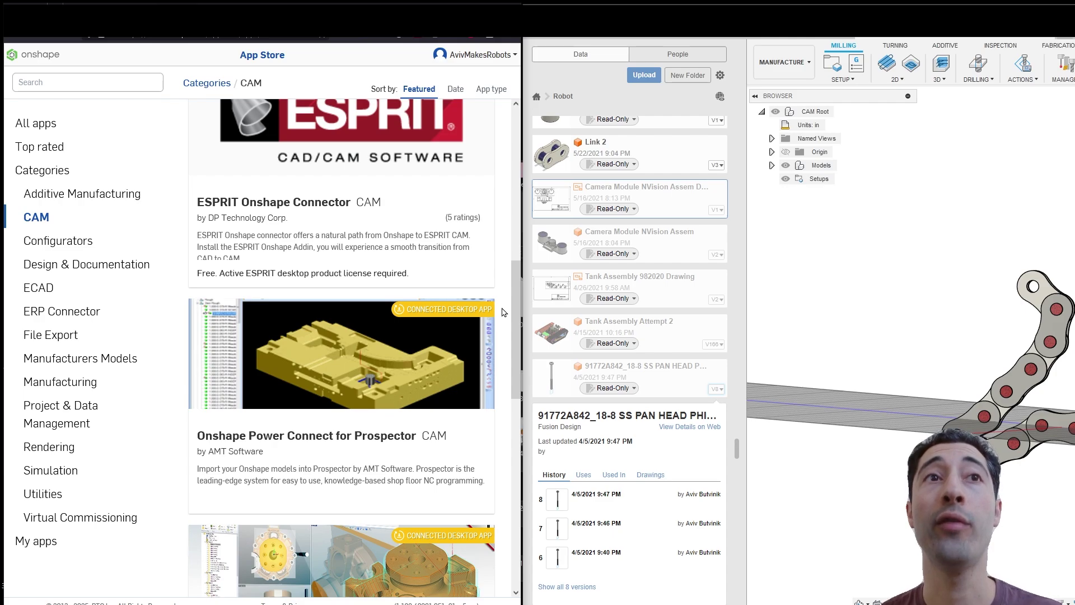
{"action": "scroll", "coordinate": [502, 312], "scroll_direction": "down", "scroll_amount": 9}
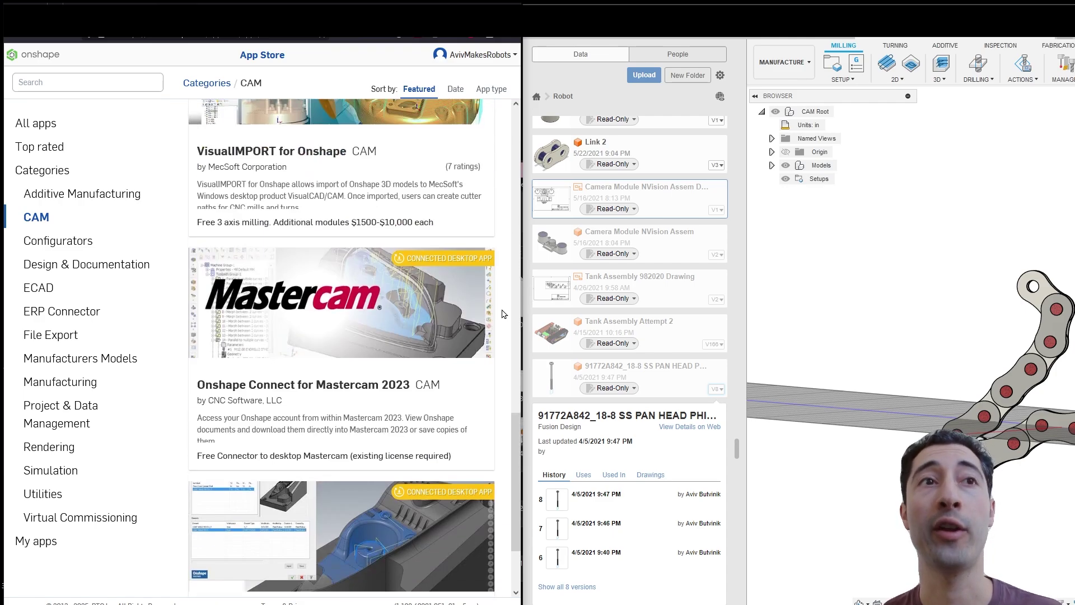
{"action": "scroll", "coordinate": [503, 314], "scroll_direction": "down", "scroll_amount": 2}
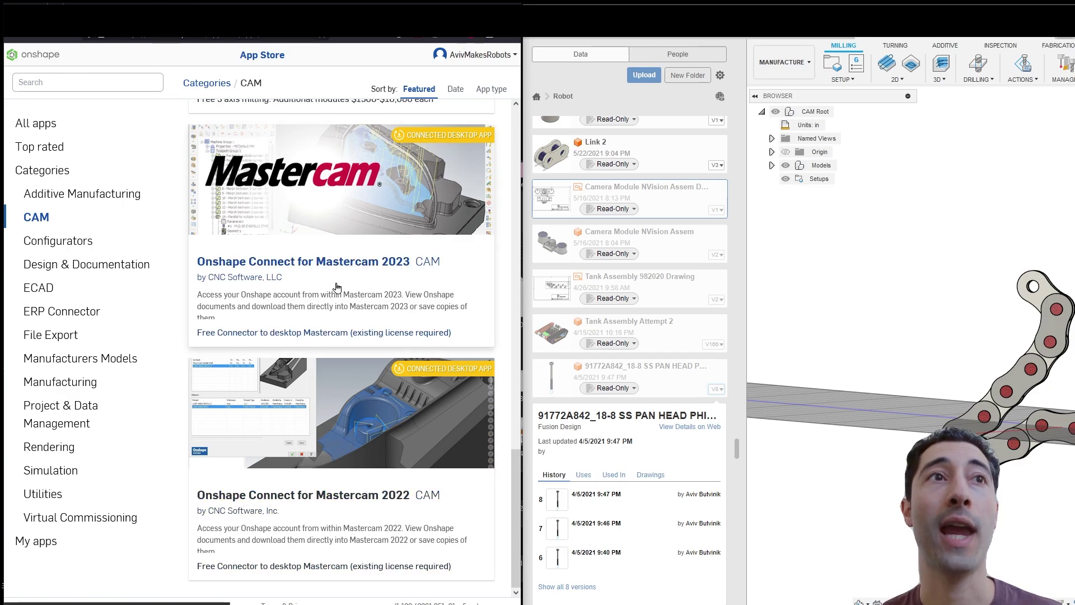
{"action": "scroll", "coordinate": [392, 392], "scroll_direction": "up", "scroll_amount": 4}
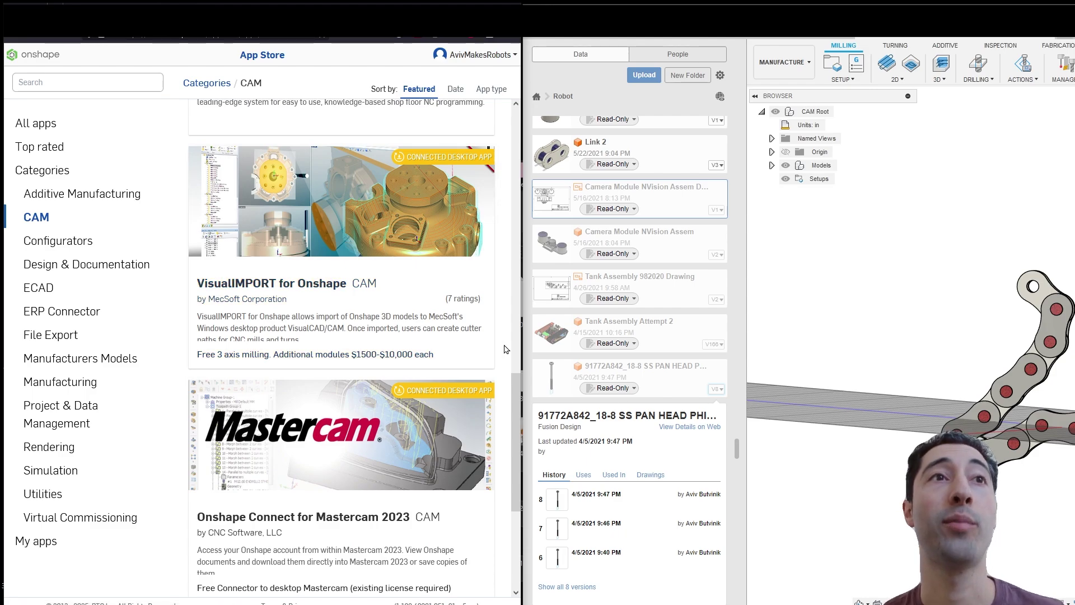
{"action": "scroll", "coordinate": [504, 349], "scroll_direction": "up", "scroll_amount": 5}
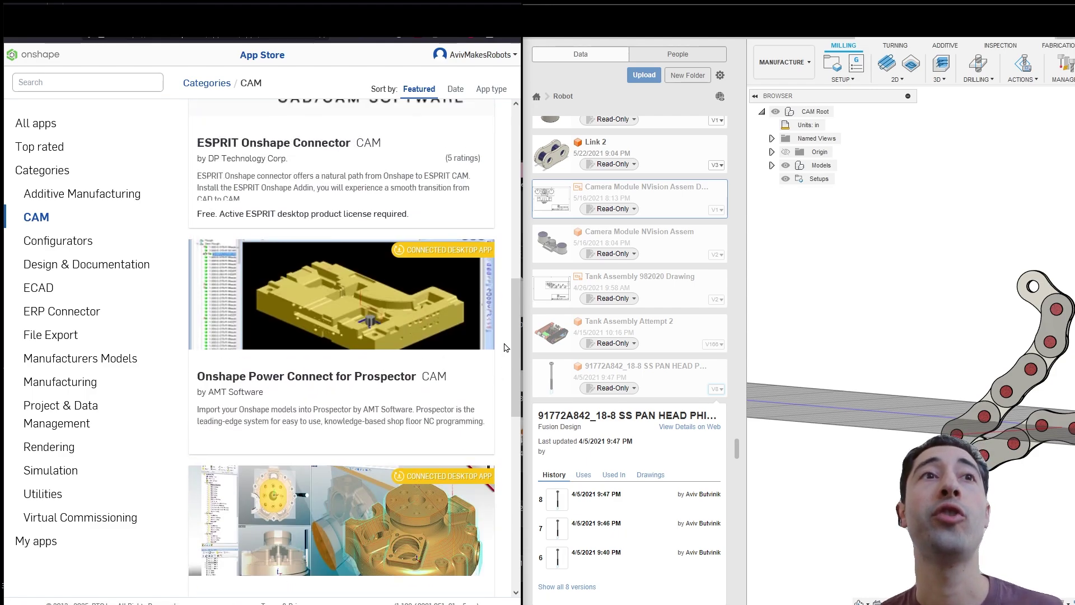
{"action": "scroll", "coordinate": [506, 348], "scroll_direction": "up", "scroll_amount": 3}
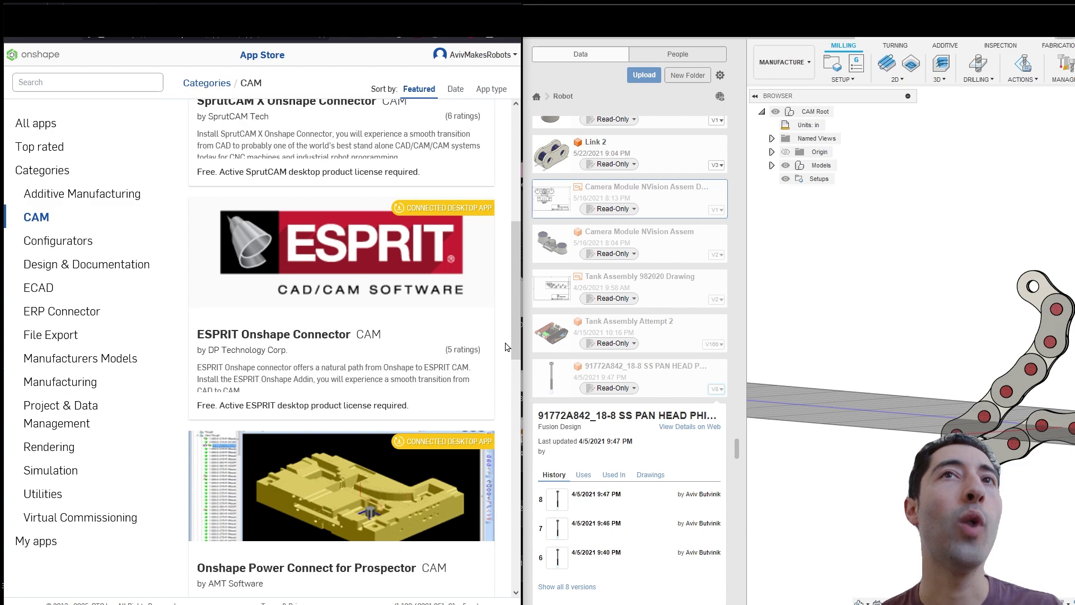
{"action": "scroll", "coordinate": [505, 343], "scroll_direction": "up", "scroll_amount": 2}
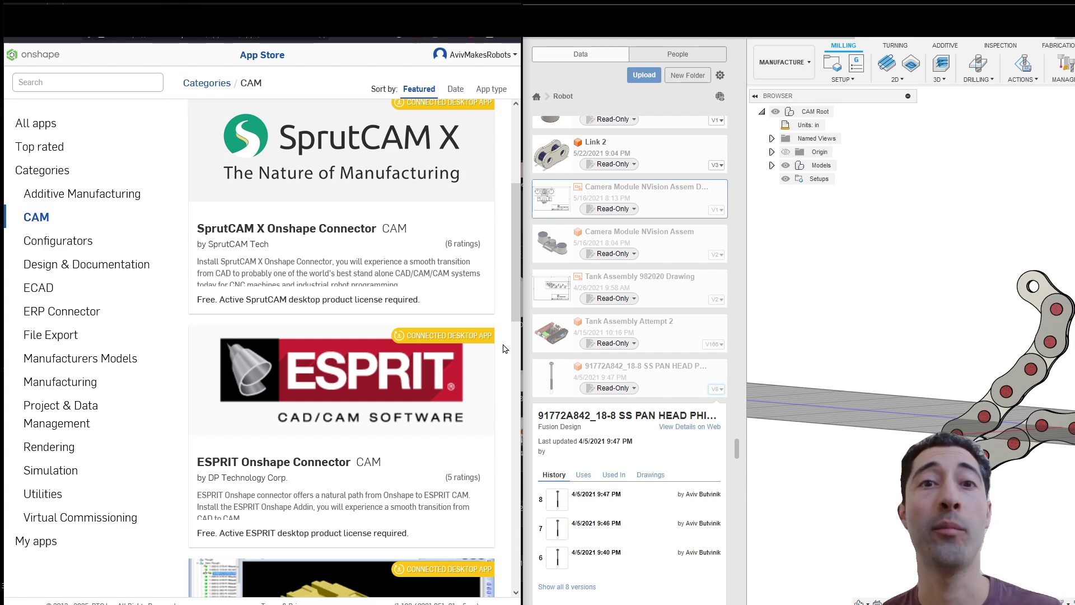
{"action": "scroll", "coordinate": [481, 269], "scroll_direction": "up", "scroll_amount": 3}
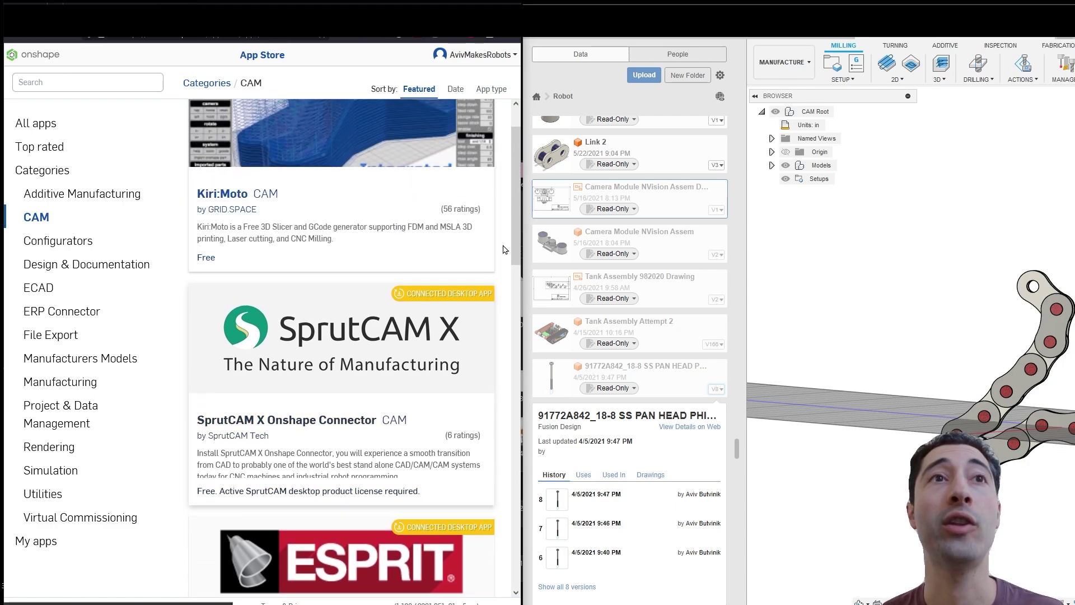
{"action": "scroll", "coordinate": [504, 252], "scroll_direction": "up", "scroll_amount": 1}
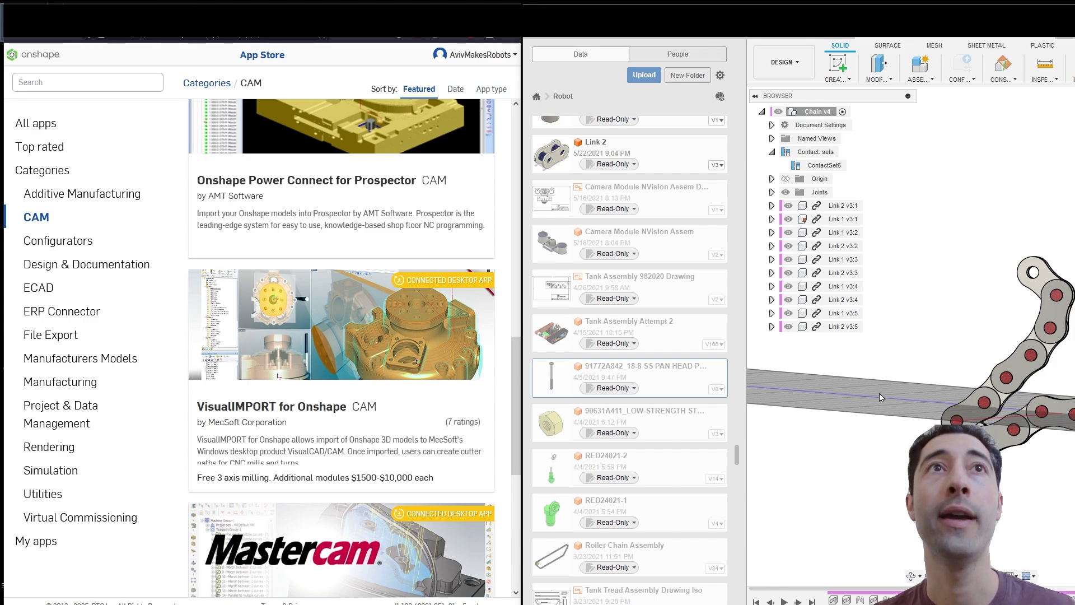
- Open and dismiss Fusion 360's workspace list, then drag in the window
{"action": "left_click", "coordinate": [782, 62]}
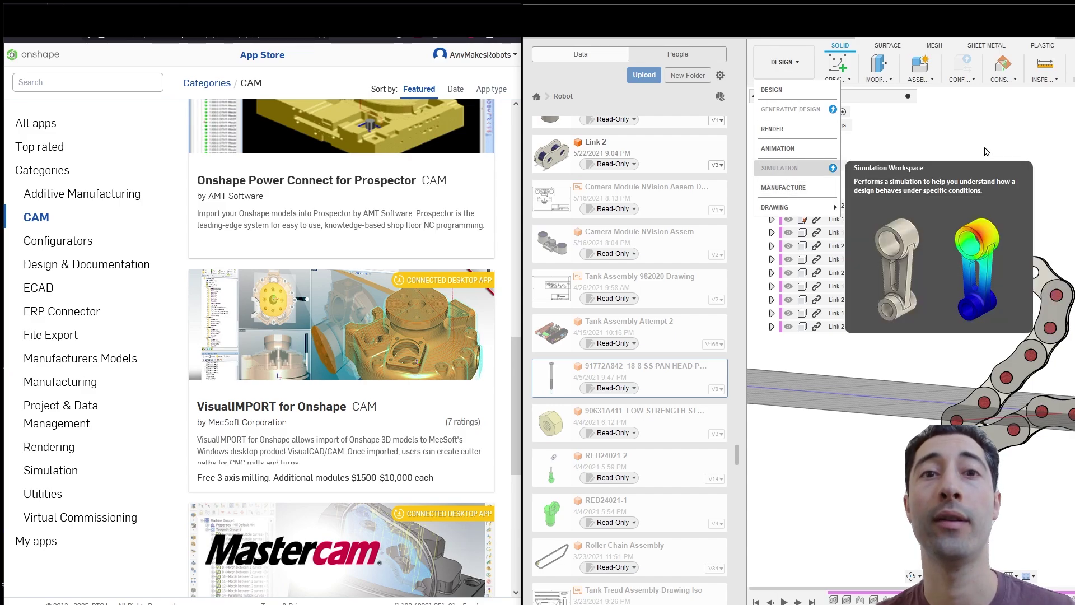
{"action": "left_click", "coordinate": [1039, 135]}
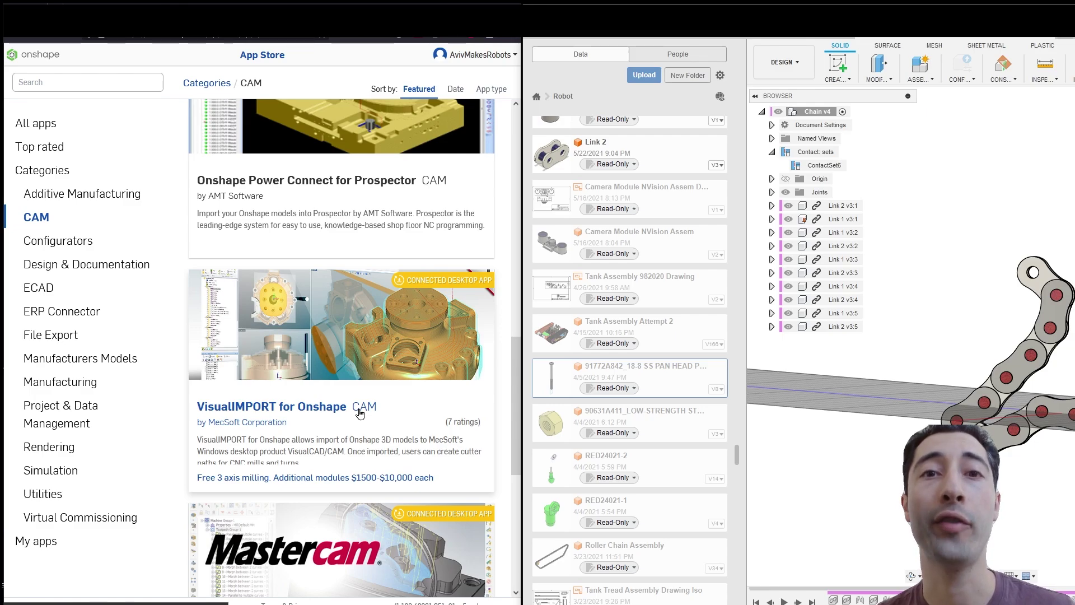
{"action": "left_click_drag", "start_coordinate": [513, 398], "coordinate": [513, 467]}
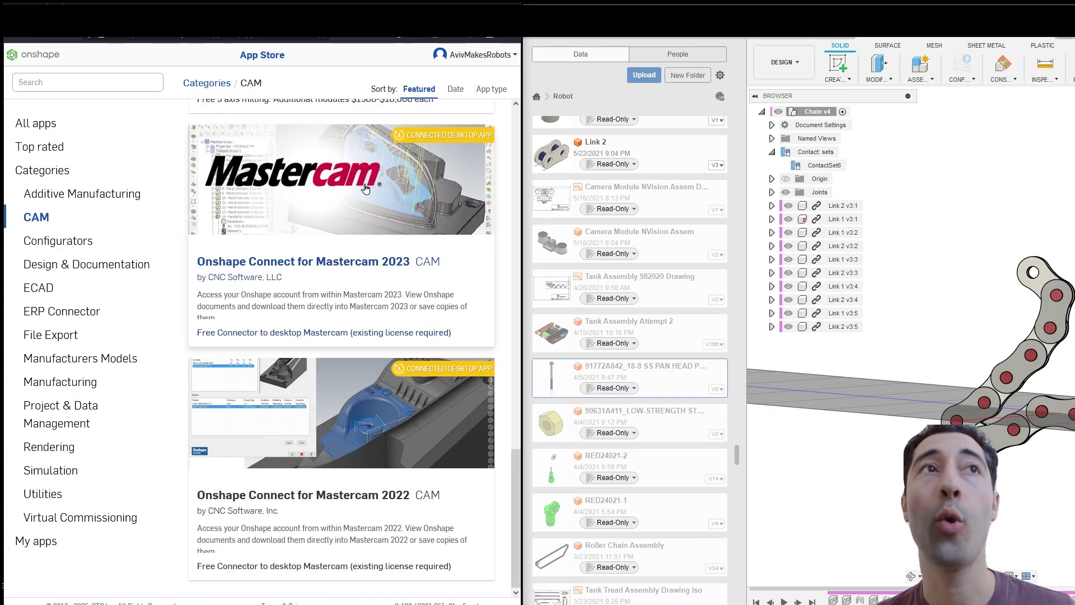